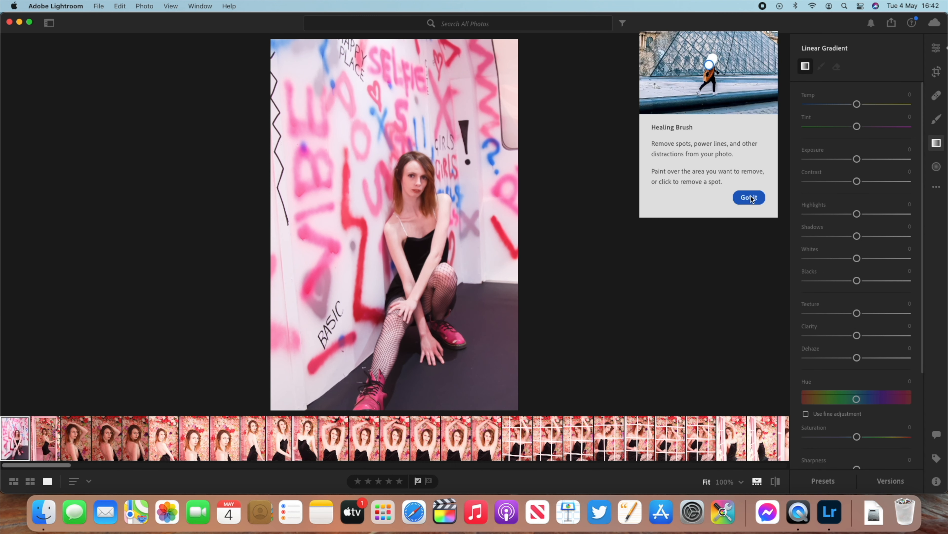
Dismiss the Healing Brush tip and look through the Radial Gradient adjustments.
left_click(751, 199)
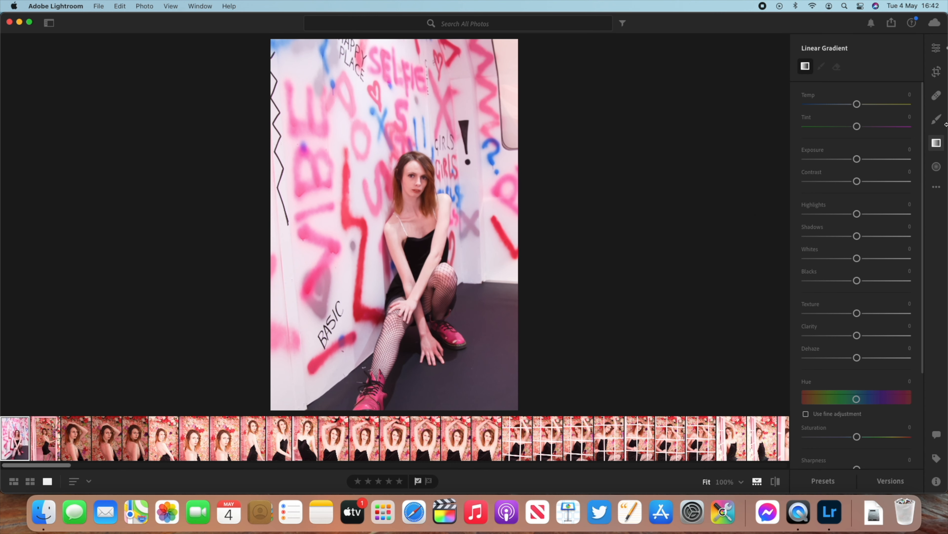
left_click(942, 167)
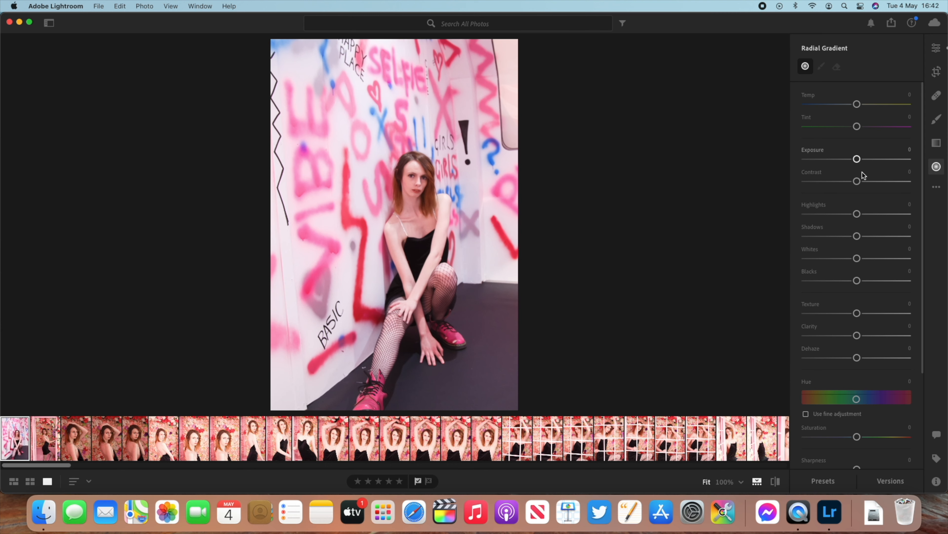
scroll(827, 303, "down", 5)
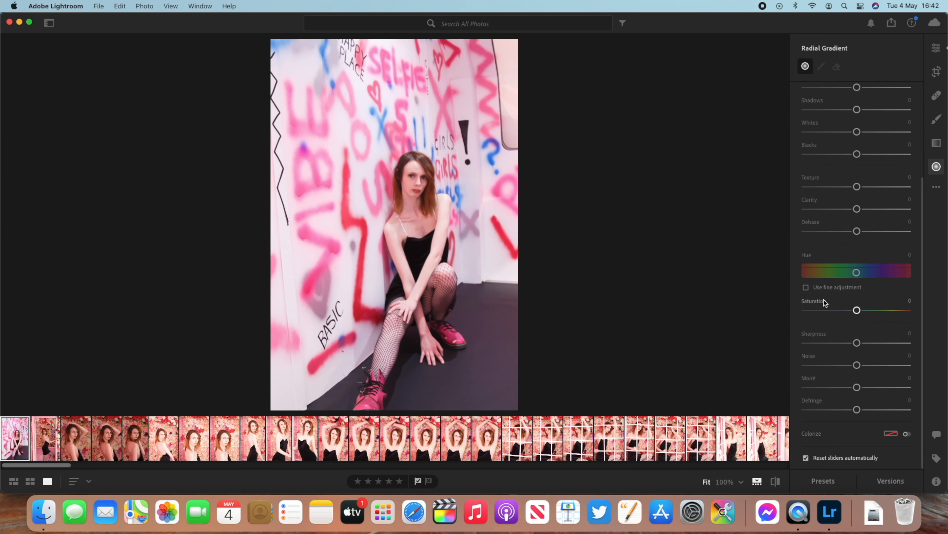
Set the Geometry Distortion of the graffiti-wall photo to +3.
left_click(936, 48)
mouse_move(857, 287)
mouse_move(859, 283)
left_mouse_down()
mouse_move(869, 282)
mouse_move(860, 282)
left_mouse_up()
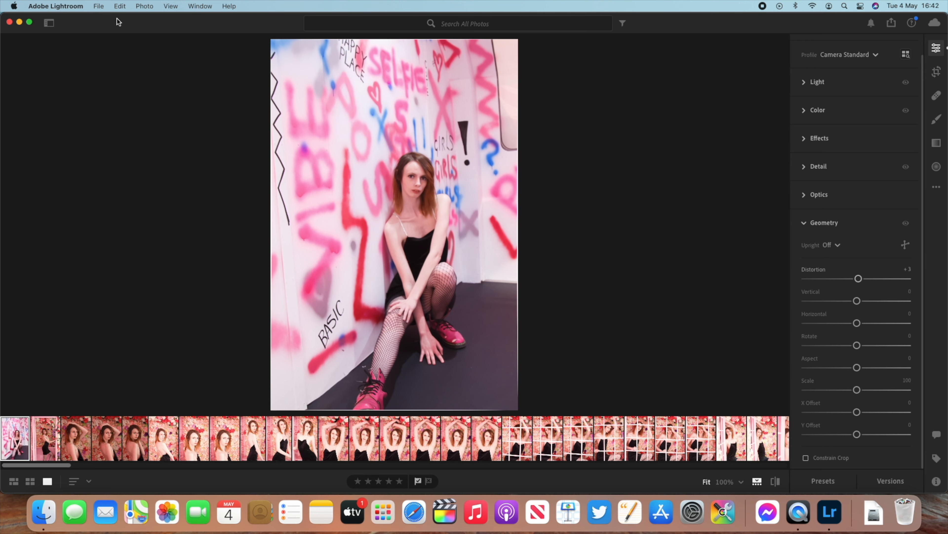
left_click(418, 175)
left_click(421, 174)
Select the close-up portrait against the flower wall, lower its Exposure to -1.67 and raise Contrast slightly.
left_click(232, 444)
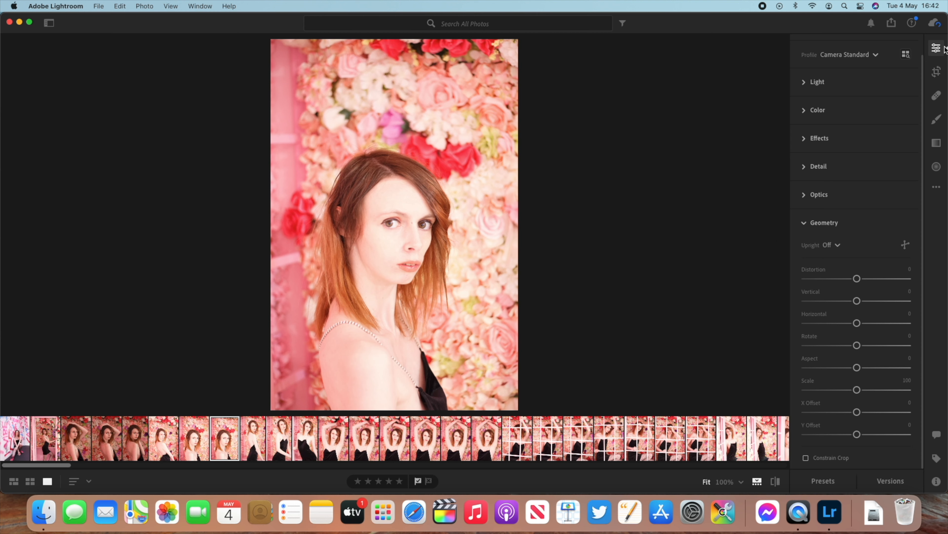
left_click(855, 90)
left_click_drag(846, 139, 840, 139)
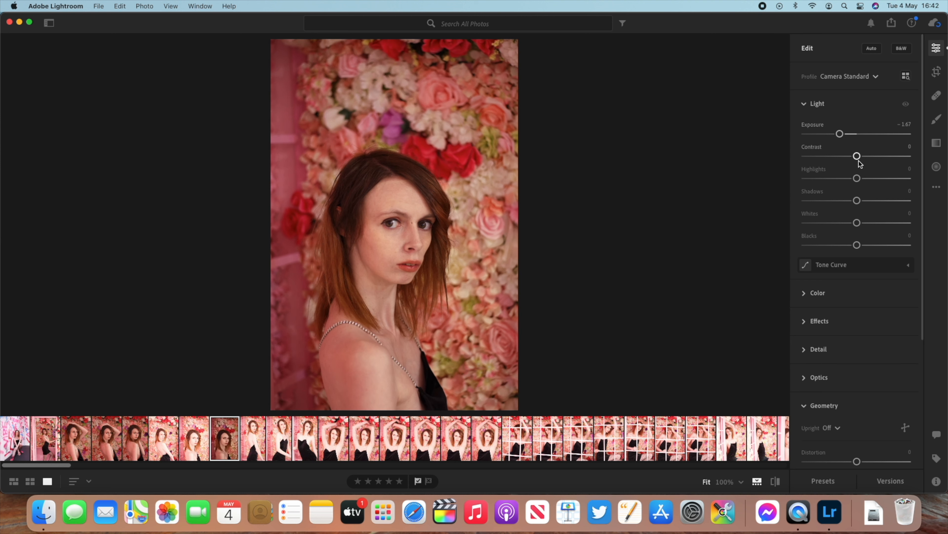
left_click_drag(860, 159, 871, 159)
Warm the portrait's white balance by setting Temp to 3753.
left_click(827, 104)
left_click(836, 135)
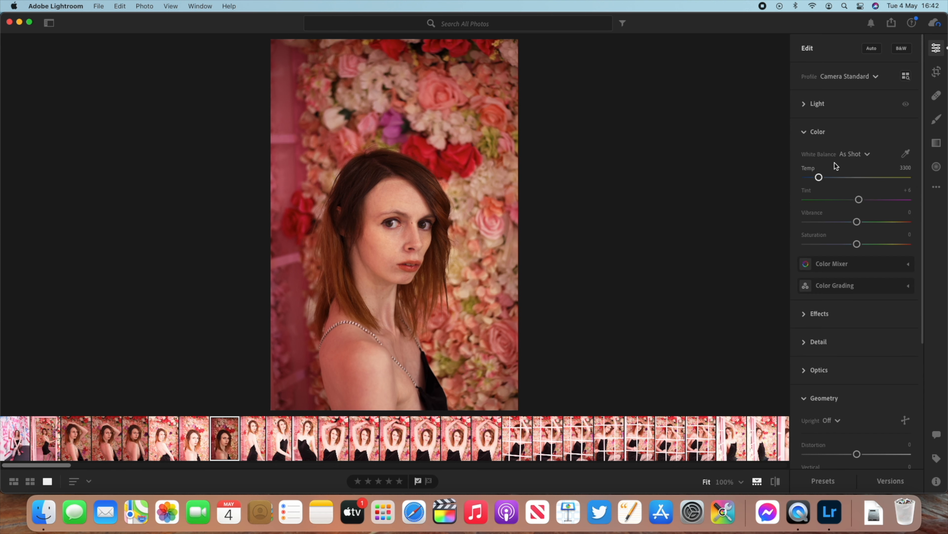
left_click_drag(820, 177, 828, 177)
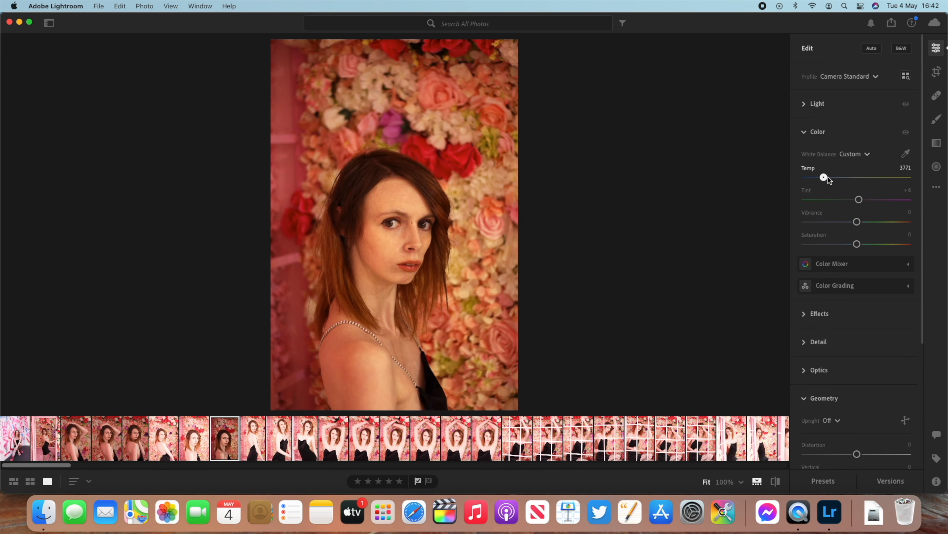
Try straightening the portrait manually at -10.70 and +6.98, and also with Auto Straighten.
left_click(938, 74)
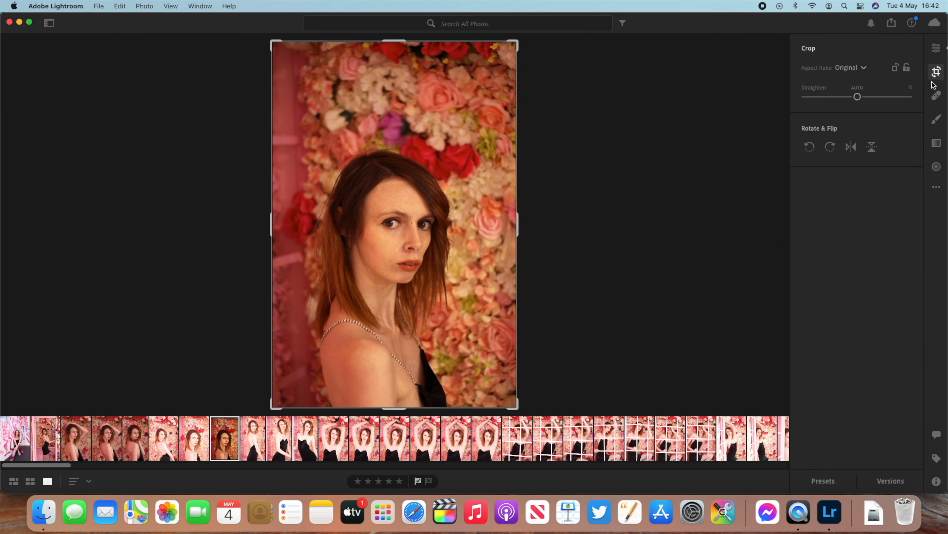
left_click_drag(857, 96, 846, 97)
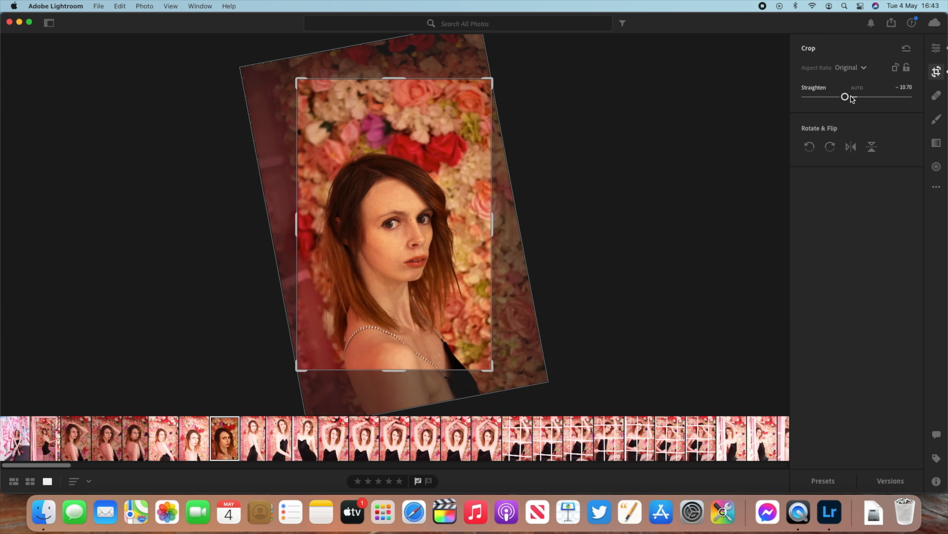
left_click(865, 97)
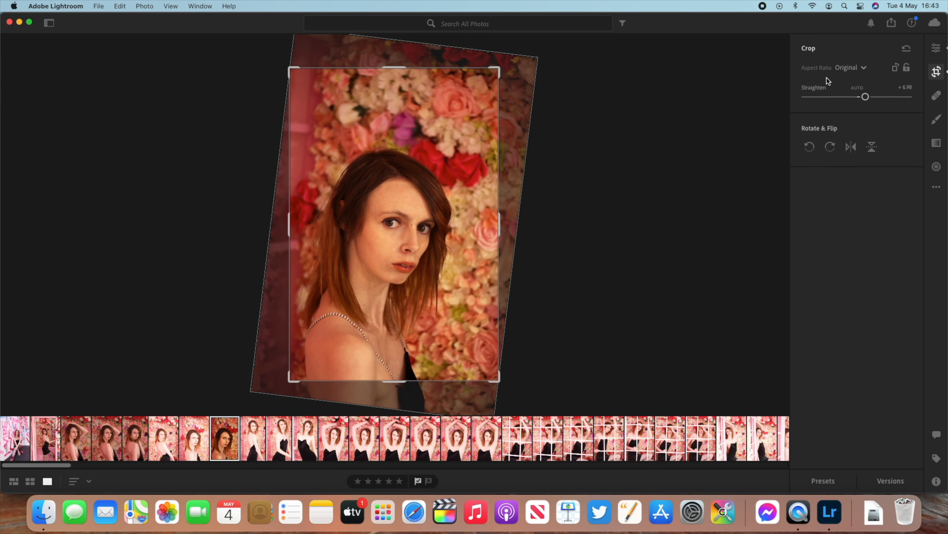
left_click(857, 89)
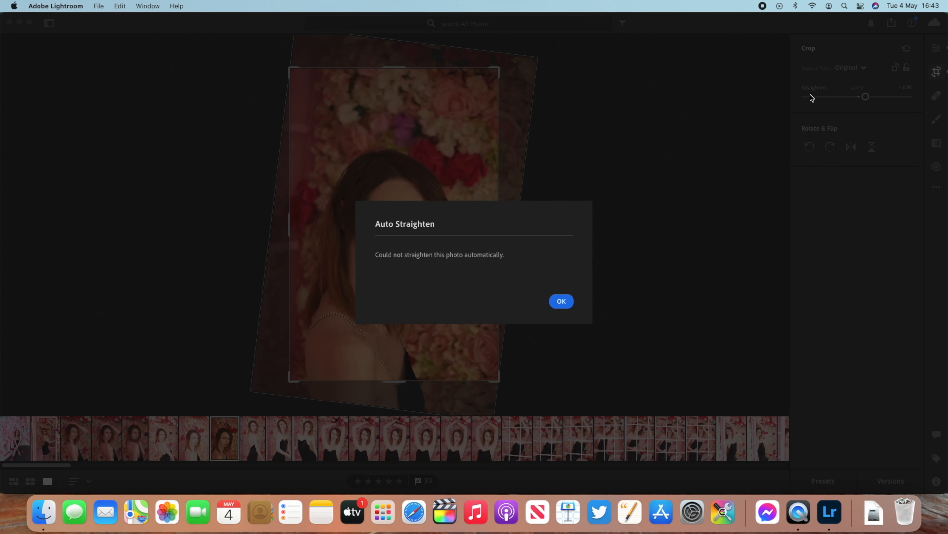
left_click(561, 301)
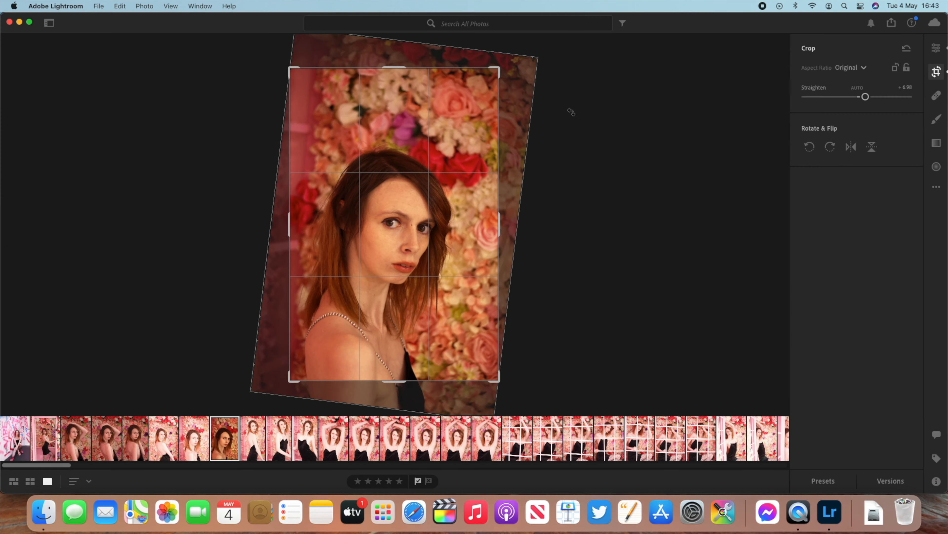
Undo both straighten adjustments on the portrait.
left_click(106, 7)
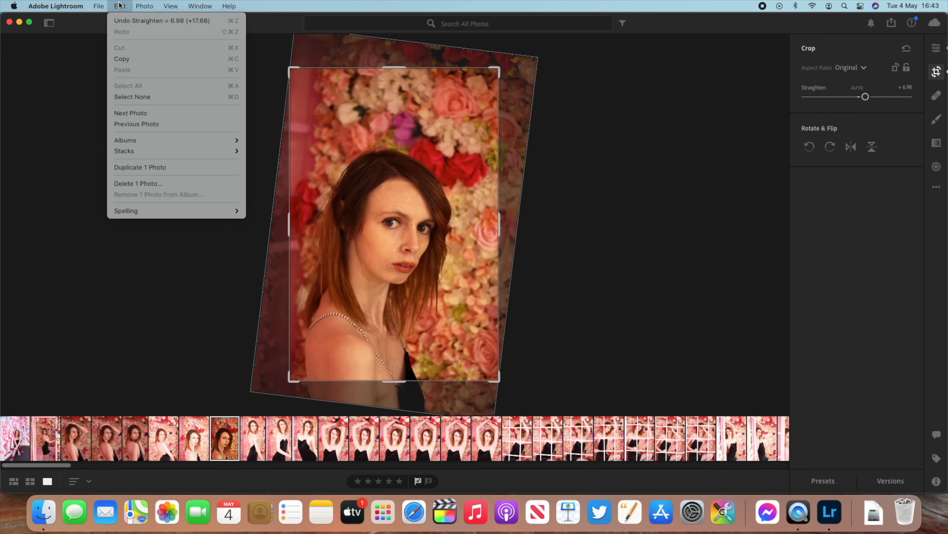
left_click(128, 20)
left_click(127, 6)
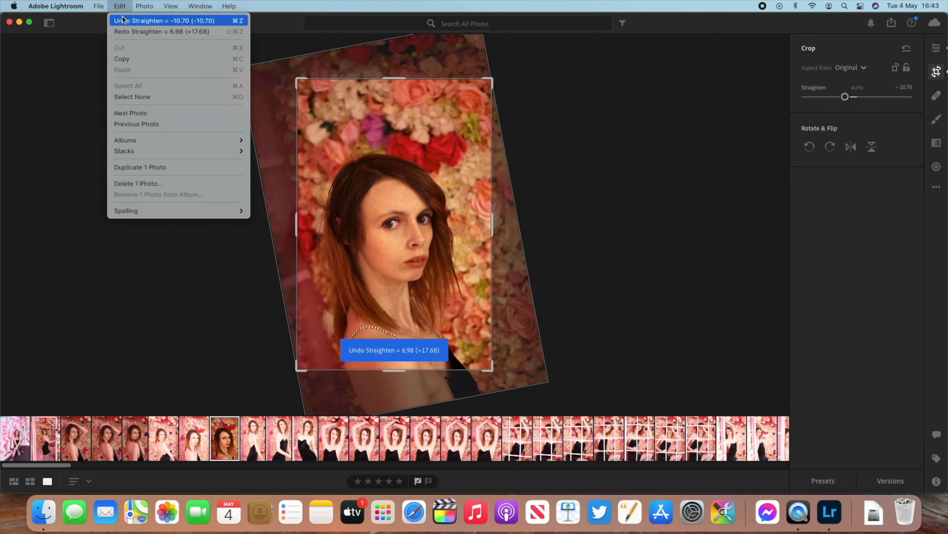
left_click(127, 21)
Undo the temperature change on the portrait and redo it.
left_click(126, 7)
left_click(126, 22)
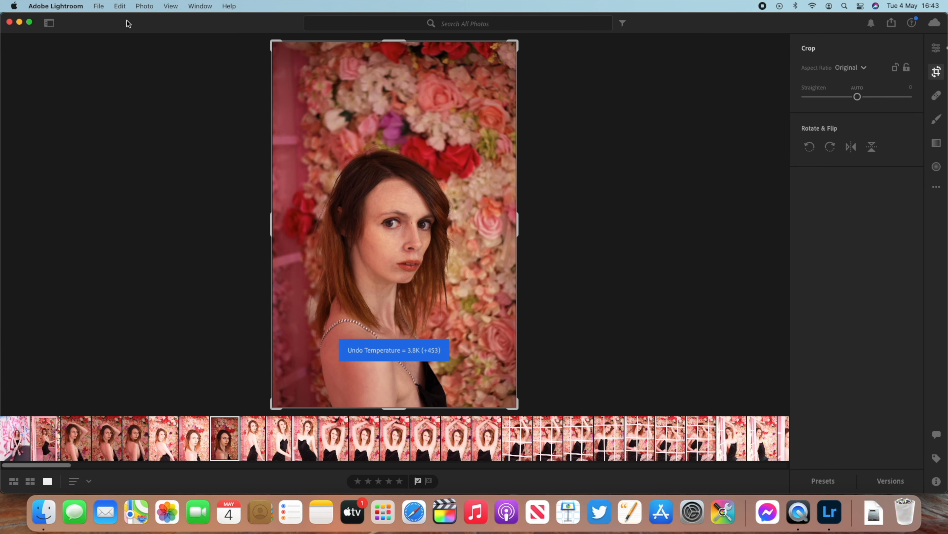
left_click(121, 6)
left_click(144, 32)
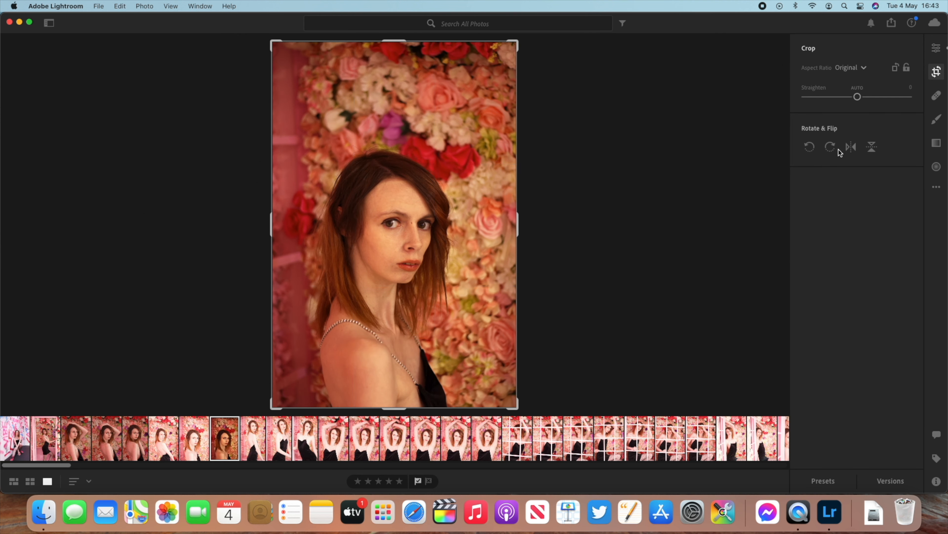
Crop away the upper strip of flowers above the subject's head, using a Custom aspect ratio.
left_click(857, 68)
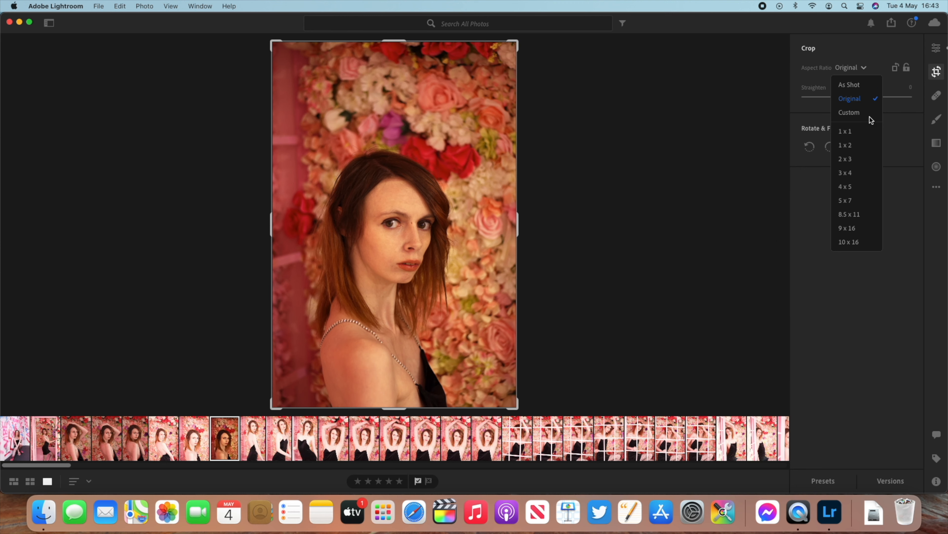
left_click(859, 114)
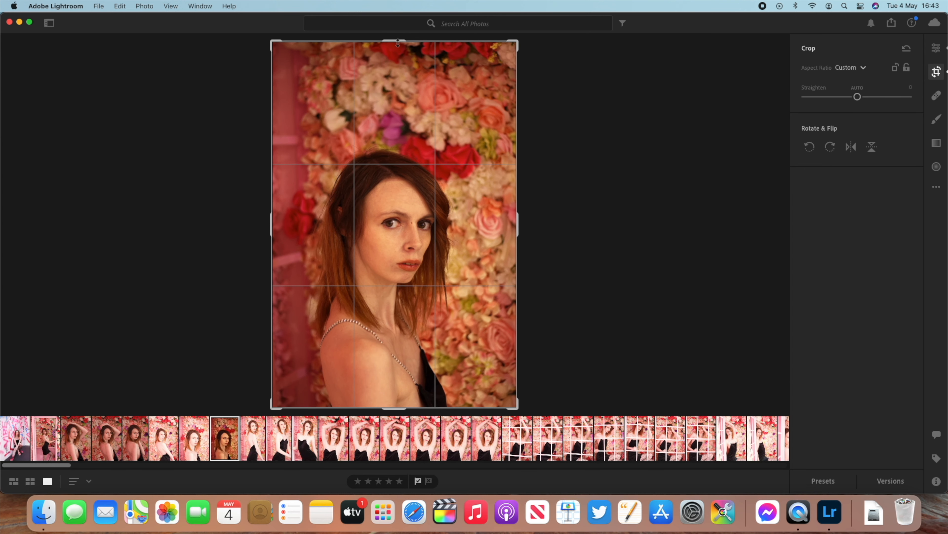
left_click_drag(398, 43, 399, 108)
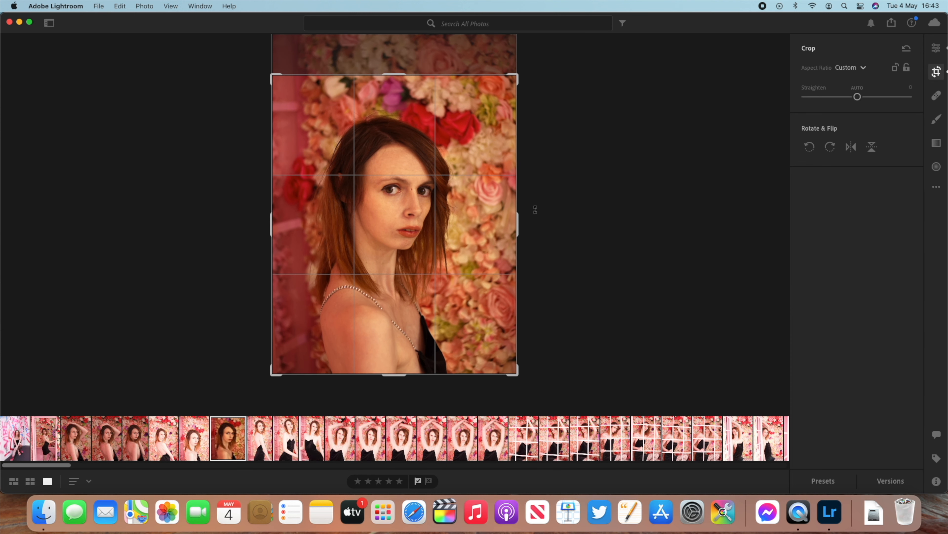
left_click(937, 48)
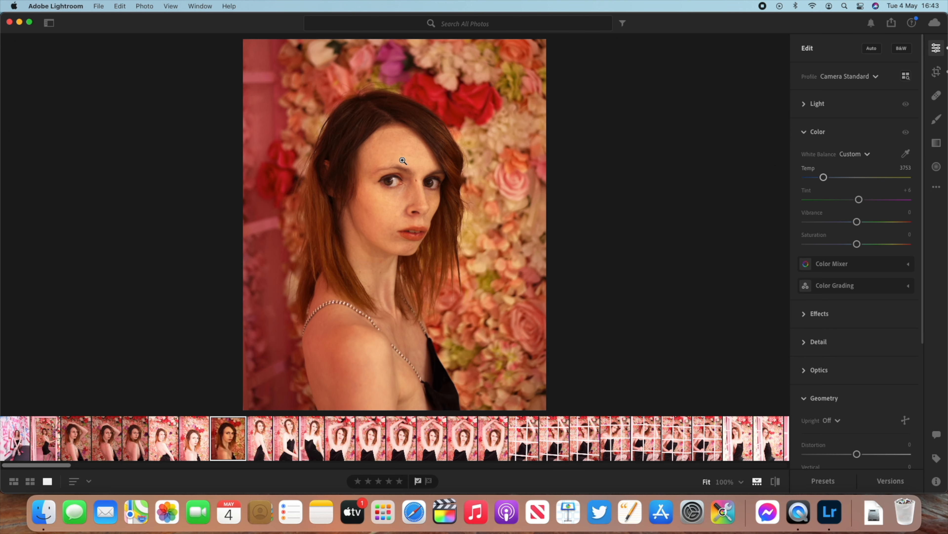
Examine the subject's face up close for blemishes around the nose, eyes and forehead.
left_click(426, 189)
left_click_drag(452, 256, 483, 93)
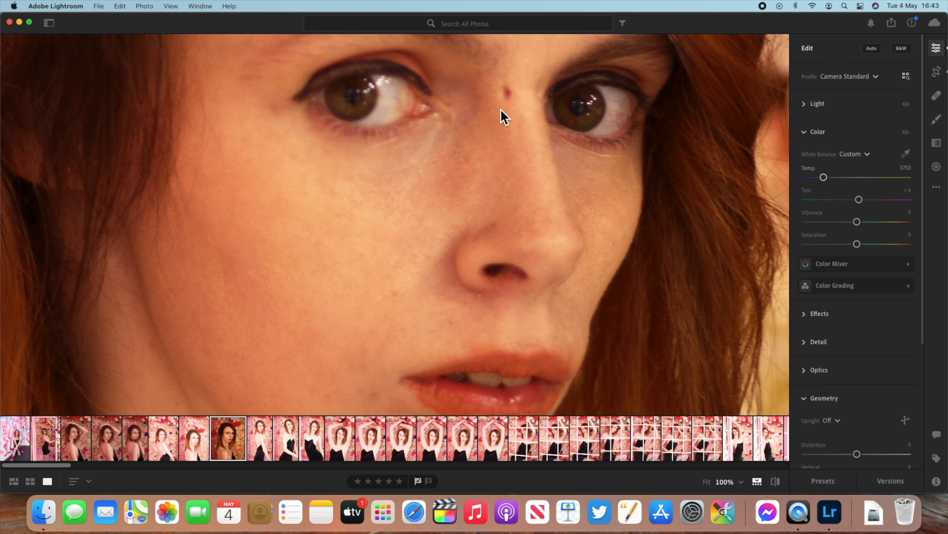
left_click(497, 112)
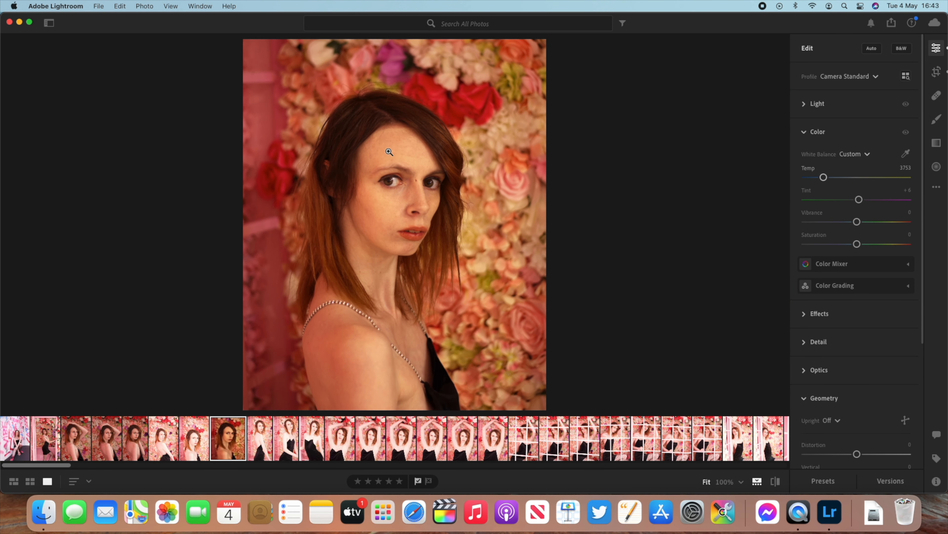
left_click(380, 148)
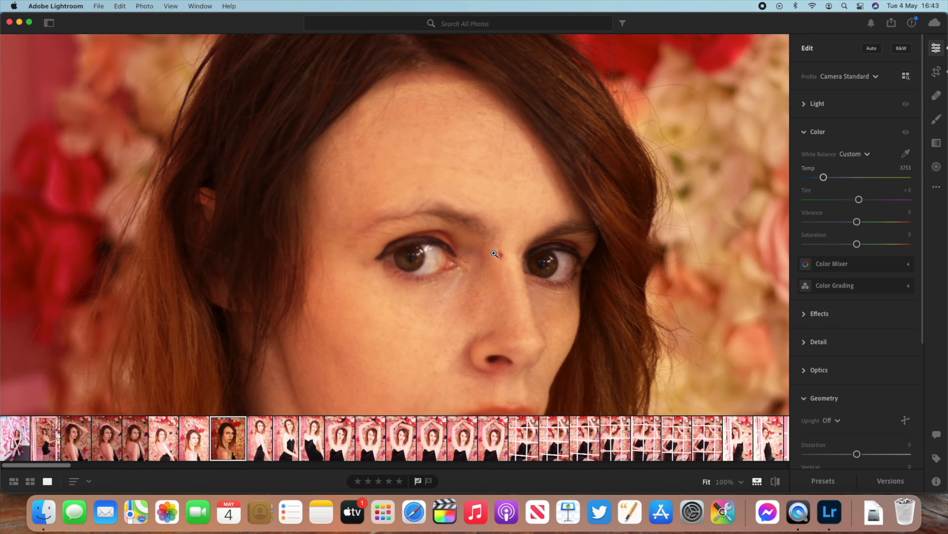
left_click(495, 253)
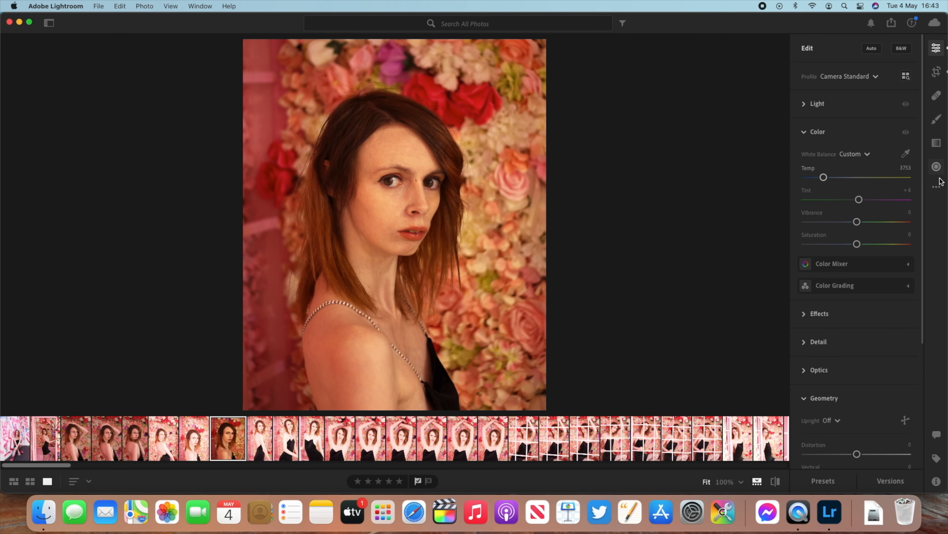
View the Radial Gradient and Brush adjustment settings.
left_click(941, 171)
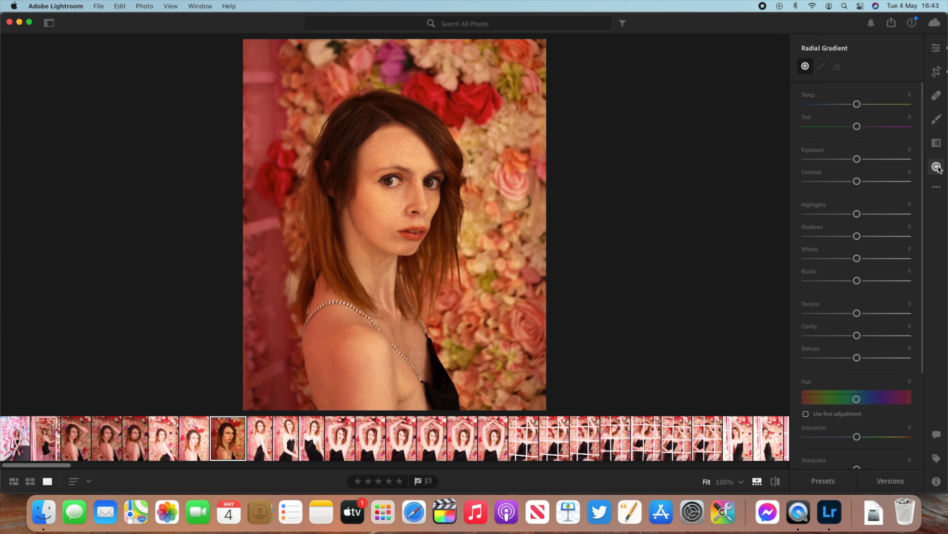
left_click(938, 121)
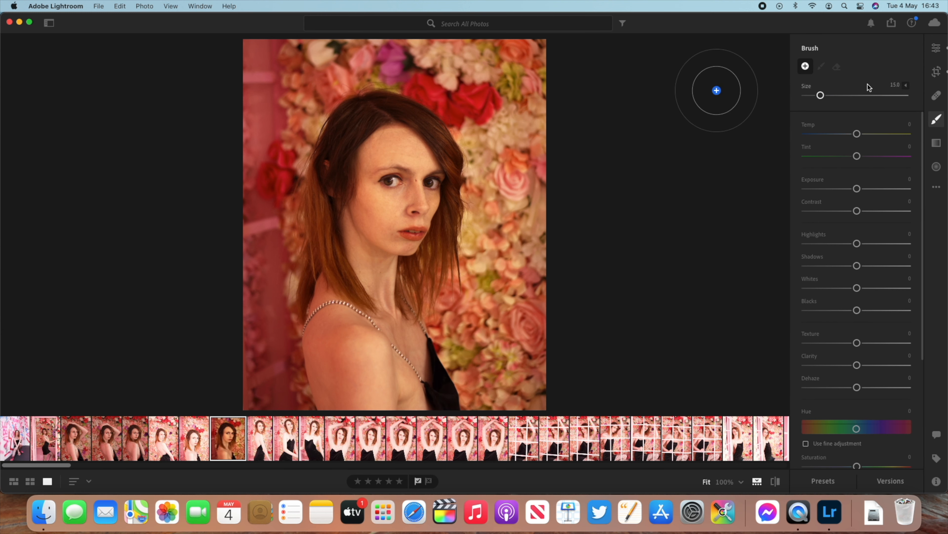
mouse_move(863, 140)
left_mouse_down()
mouse_move(888, 140)
mouse_move(817, 142)
mouse_move(860, 146)
left_mouse_up()
Remove the dark spot on the bridge of the nose with the Healing Brush in Heal mode at size 6.
left_click(937, 96)
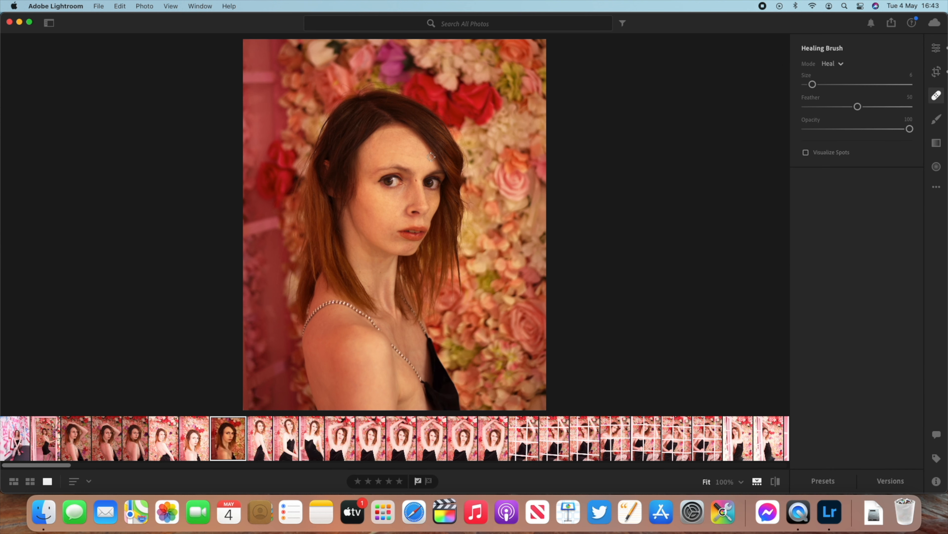
left_click(936, 48)
left_click(416, 173)
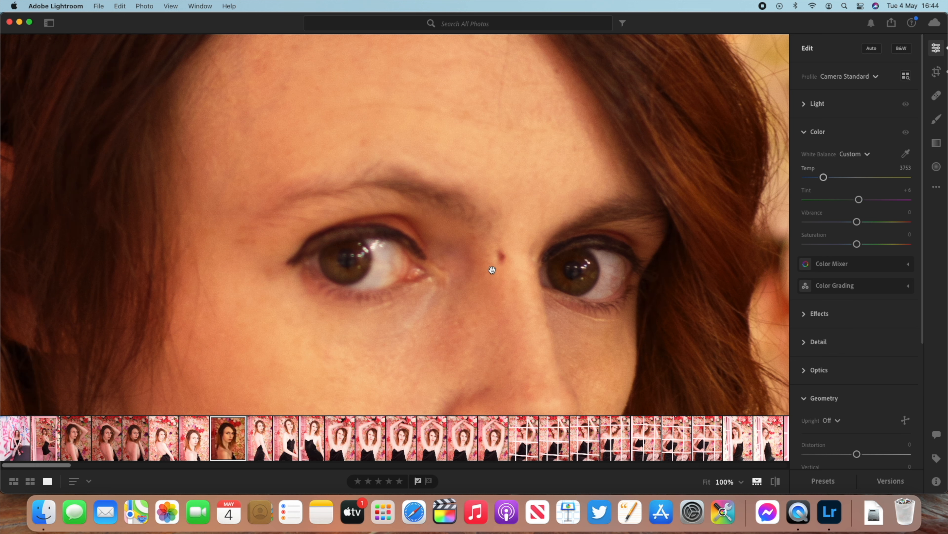
left_click(936, 95)
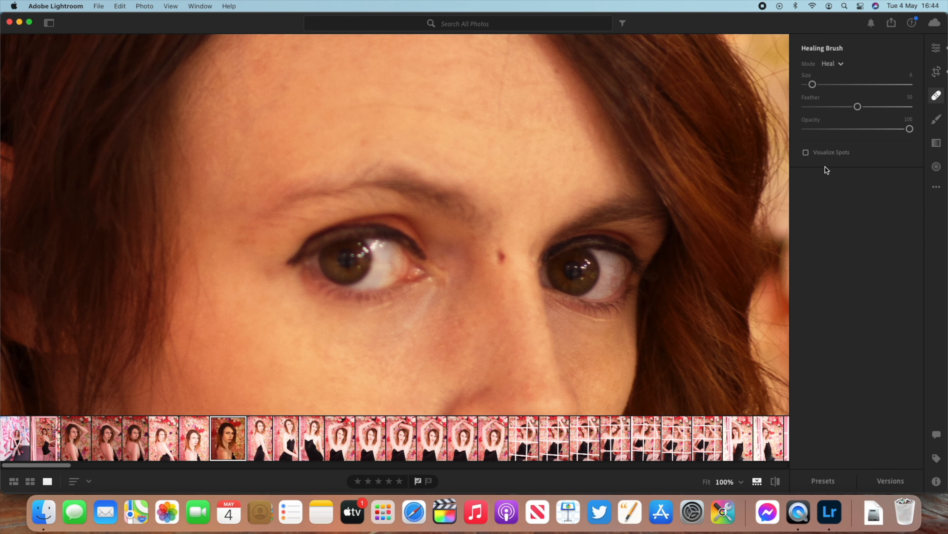
left_click(501, 255)
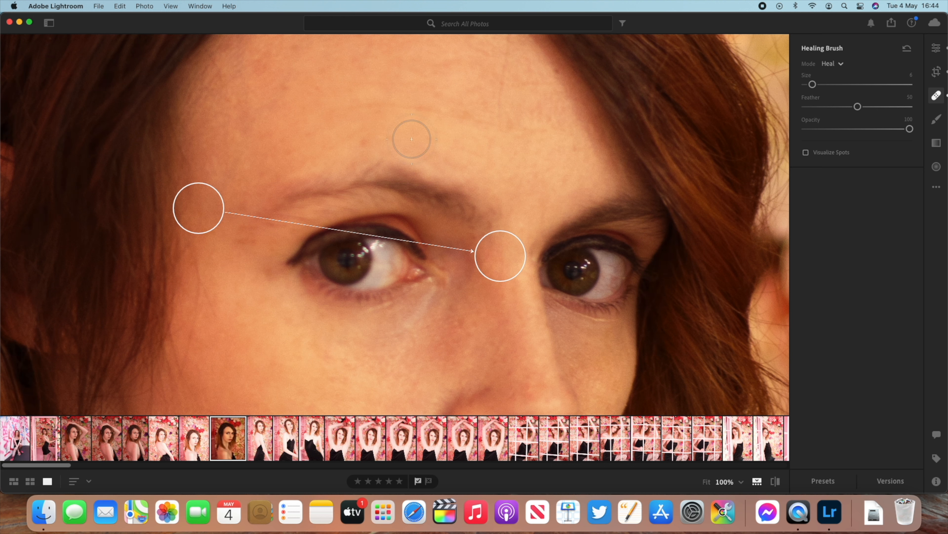
Heal the skin above the eyebrow beside the forehead hair, reduce the brush size and shift the healing spot slightly upward.
left_click(365, 143)
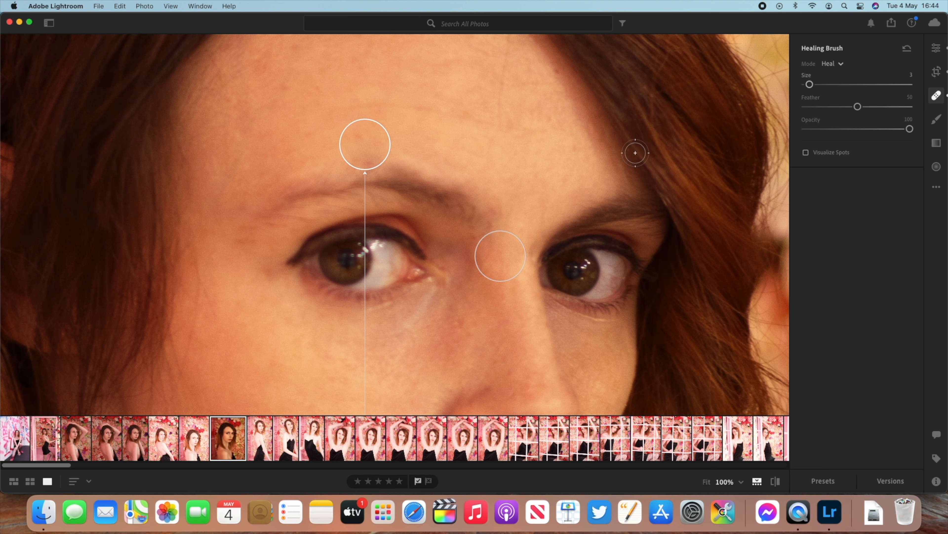
key("bracketleft")
key("bracketleft")
key("bracketleft")
key("bracketleft")
key("bracketleft")
left_click_drag(359, 138, 367, 123)
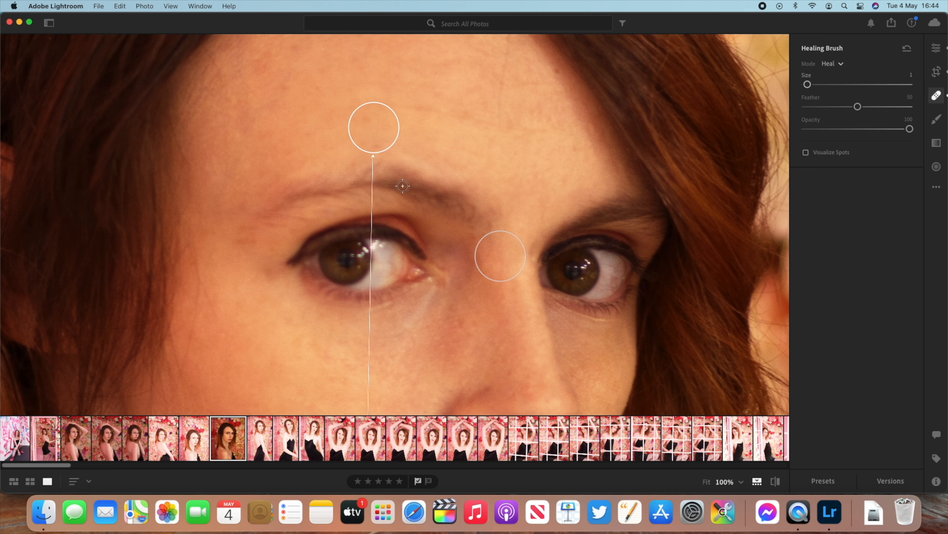
key("bracketright")
left_click(936, 48)
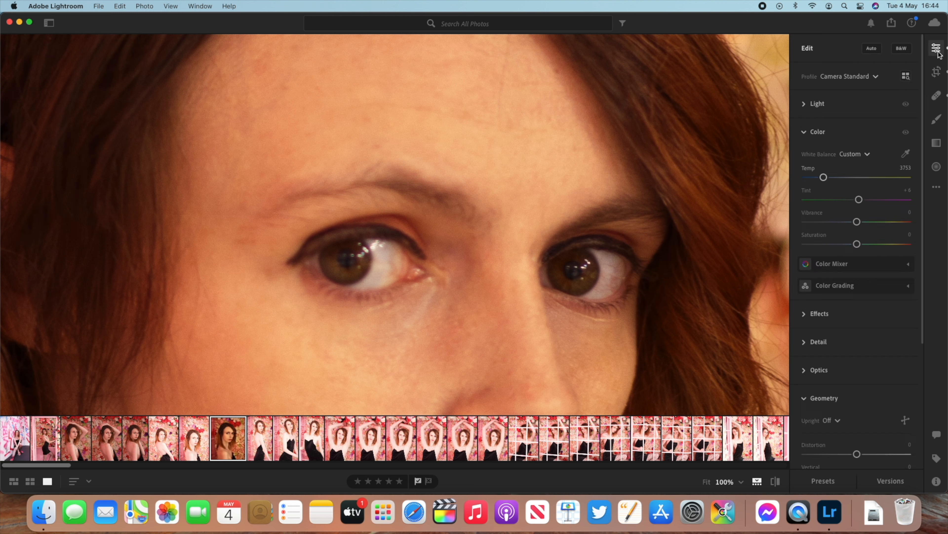
Set the portrait's sharpening to 96 and cool its color temperature to 3557.
scroll(857, 282, "down", 4)
scroll(835, 332, "down", 2)
left_click(848, 209)
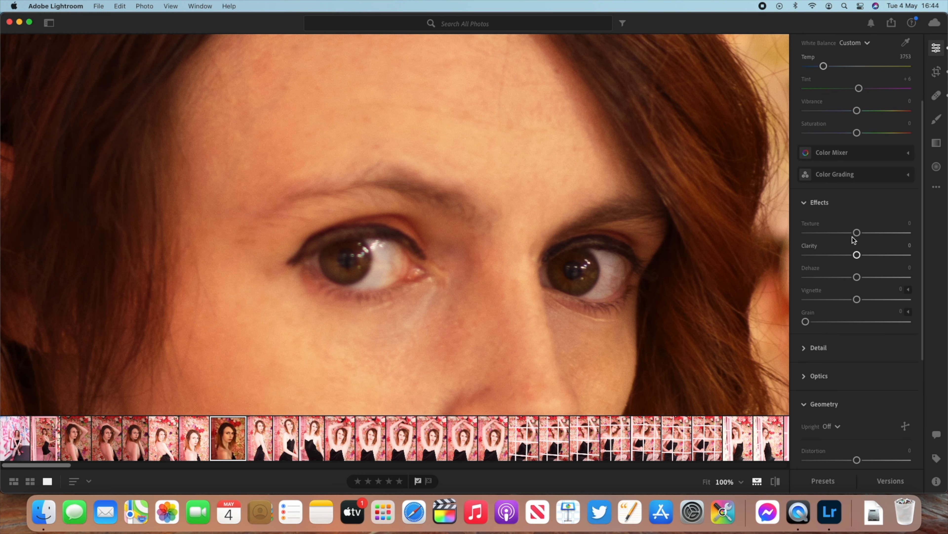
left_click(821, 206)
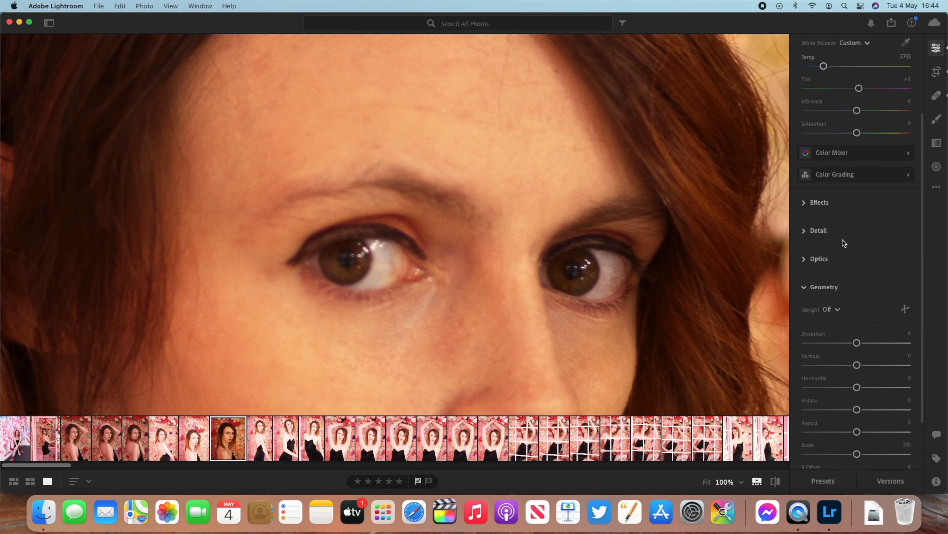
left_click(865, 233)
left_click_drag(843, 261, 871, 262)
left_click(545, 239)
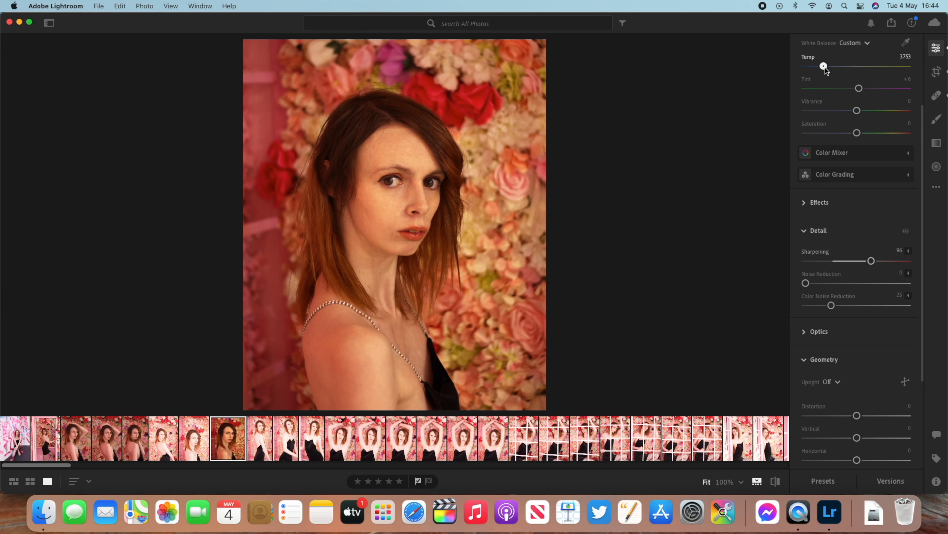
left_click_drag(825, 67, 821, 67)
left_click_drag(823, 69, 822, 67)
Open the overexposed photo of the woman against the pink wall and set its exposure to −2.16.
scroll(437, 440, "right", 10)
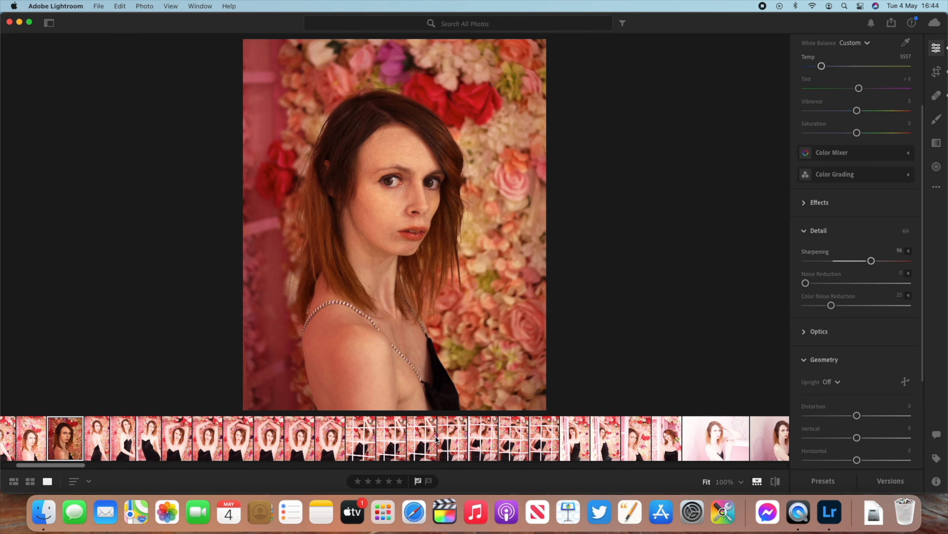
scroll(436, 437, "right", 5)
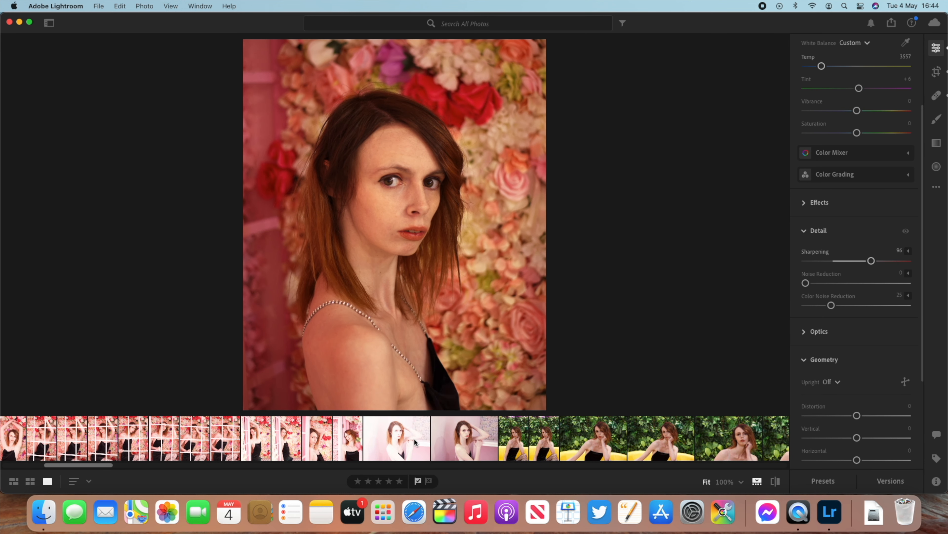
left_click(415, 442)
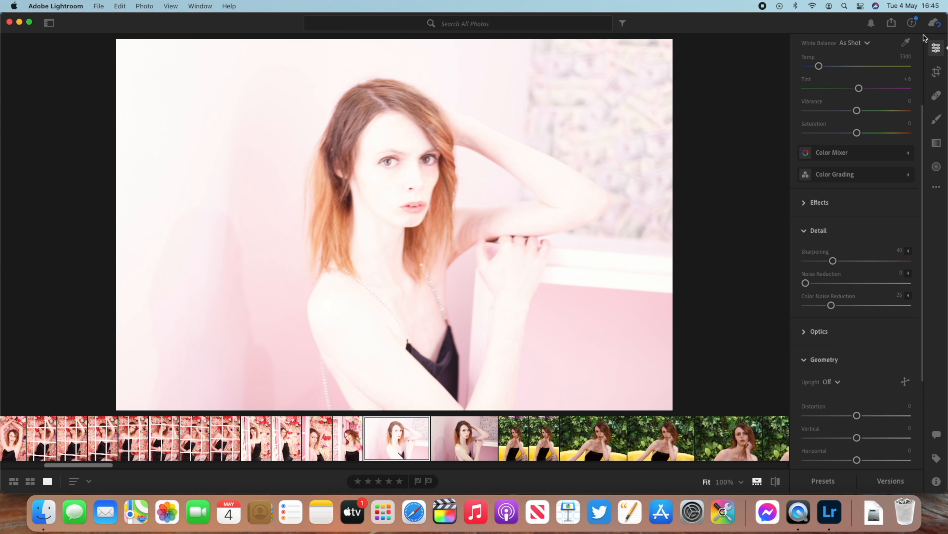
left_click(937, 49)
left_click(938, 48)
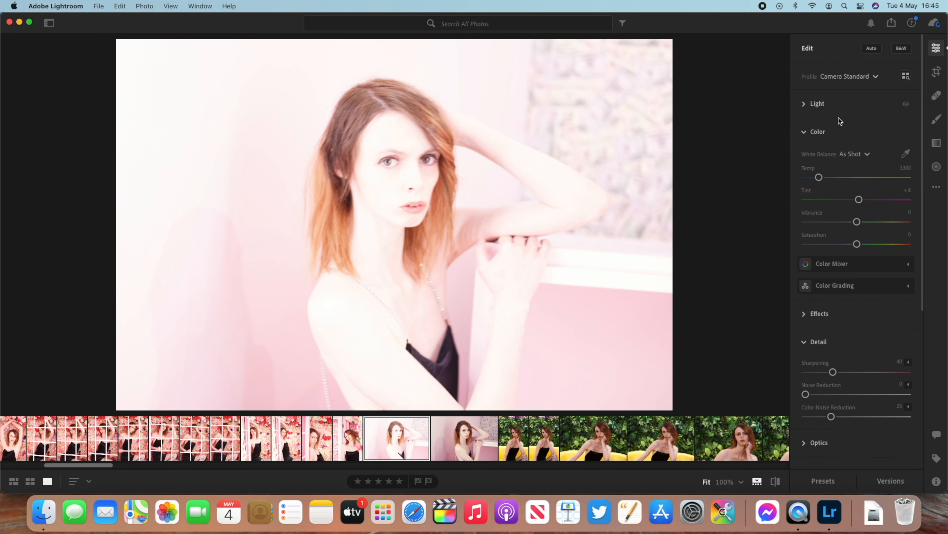
left_click(840, 110)
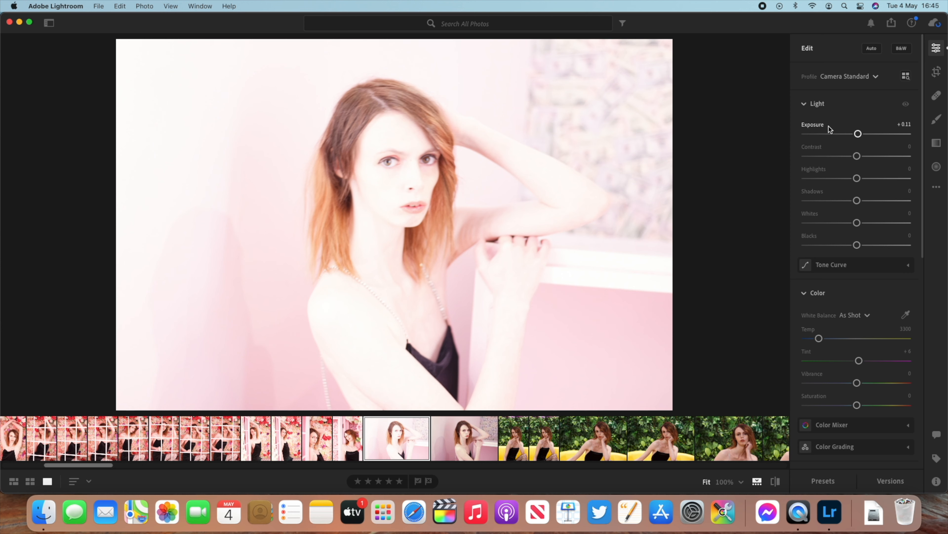
left_click_drag(859, 135, 837, 136)
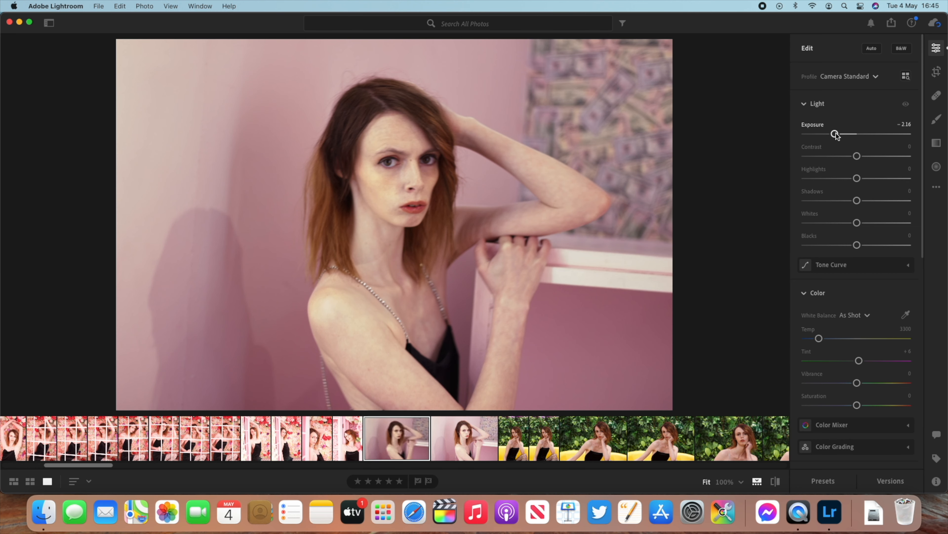
Examine the pink-wall photo's camera information and check the sharpness of the face up close.
left_click(402, 164)
left_click(646, 191)
left_click(936, 480)
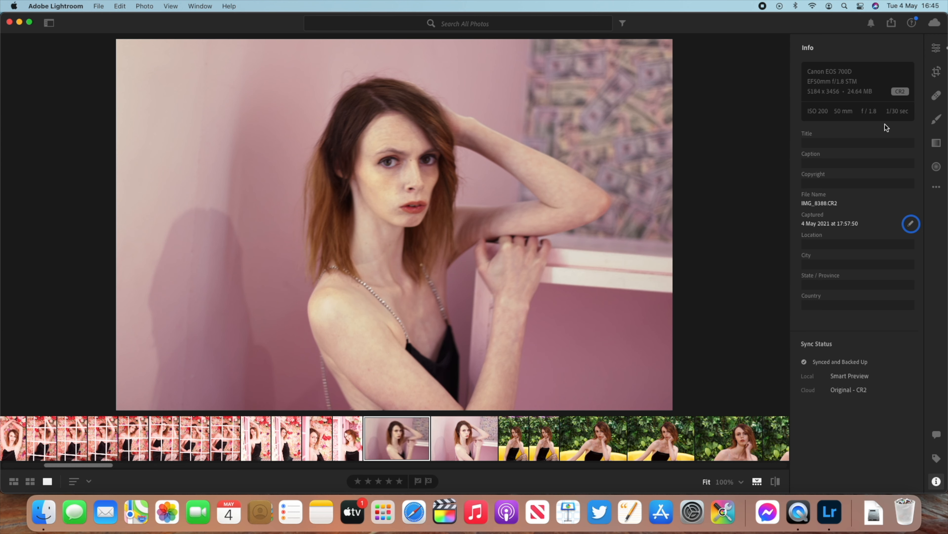
left_click(937, 481)
left_click(474, 205)
left_click_drag(535, 153, 618, 294)
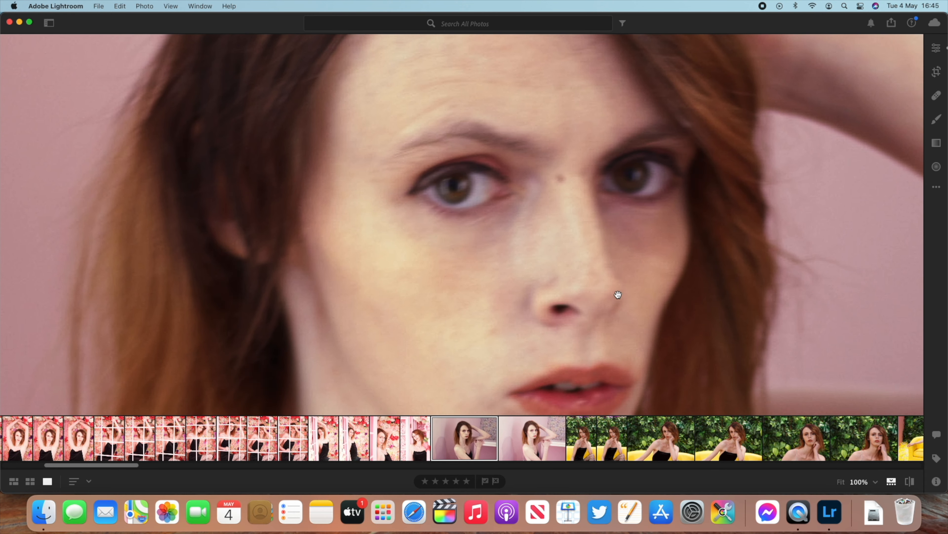
left_click(618, 294)
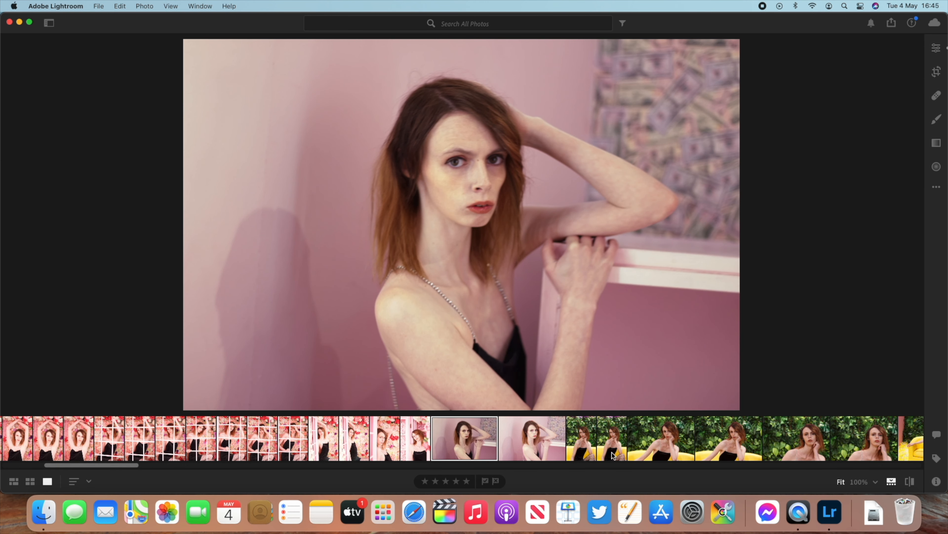
Open the first portrait on the yellow sofa, examine the face up close and view its camera information.
left_click(577, 448)
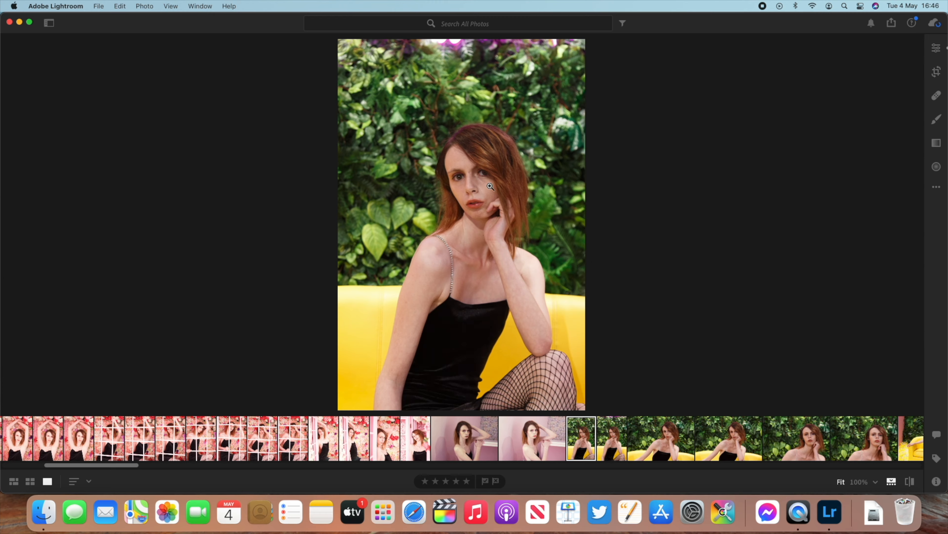
left_click(490, 186)
left_click_drag(491, 191, 538, 265)
left_click(526, 279)
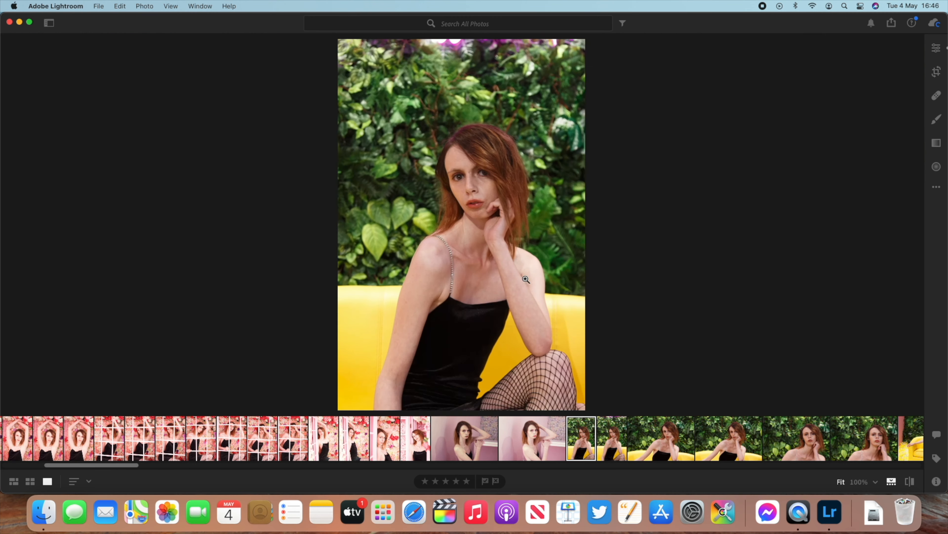
left_click(936, 481)
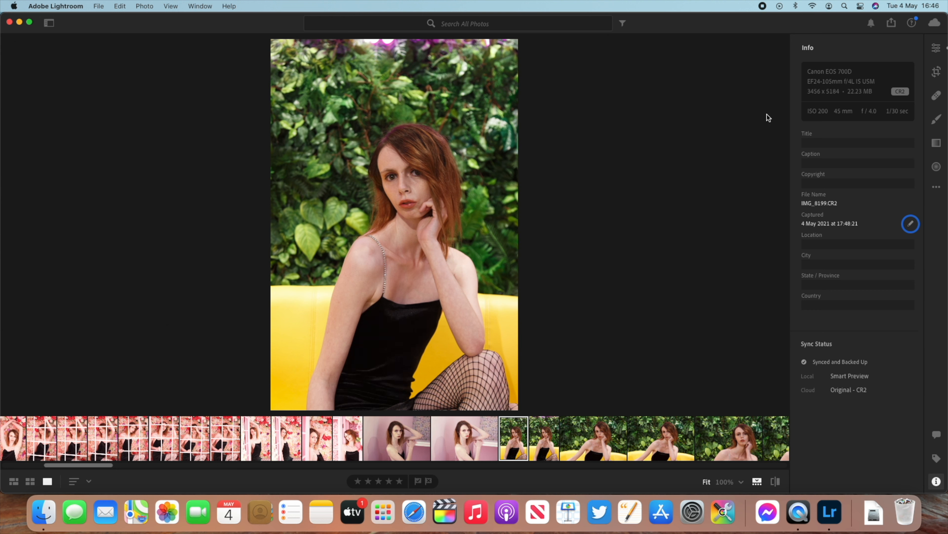
left_click(937, 481)
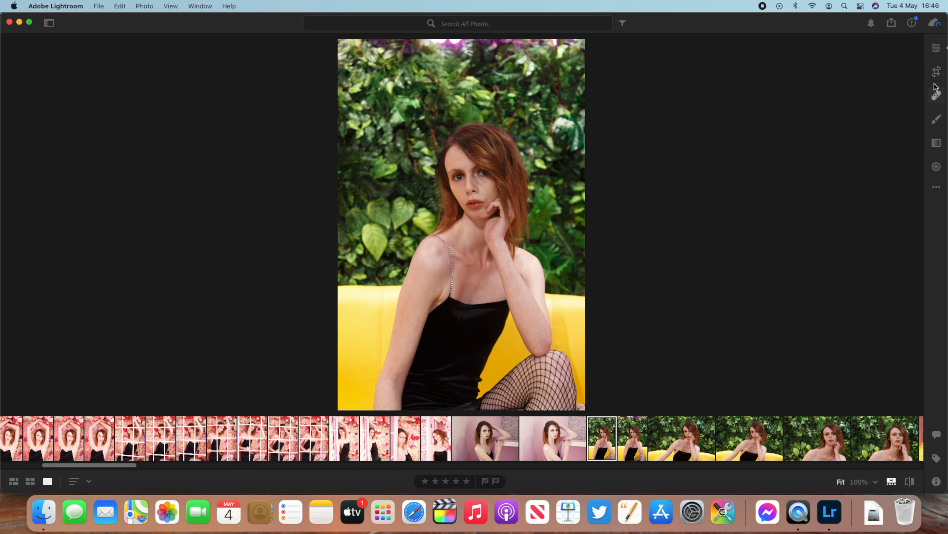
Crop a thin strip off the top of the yellow-sofa portrait to remove the purple flowers.
left_click(938, 75)
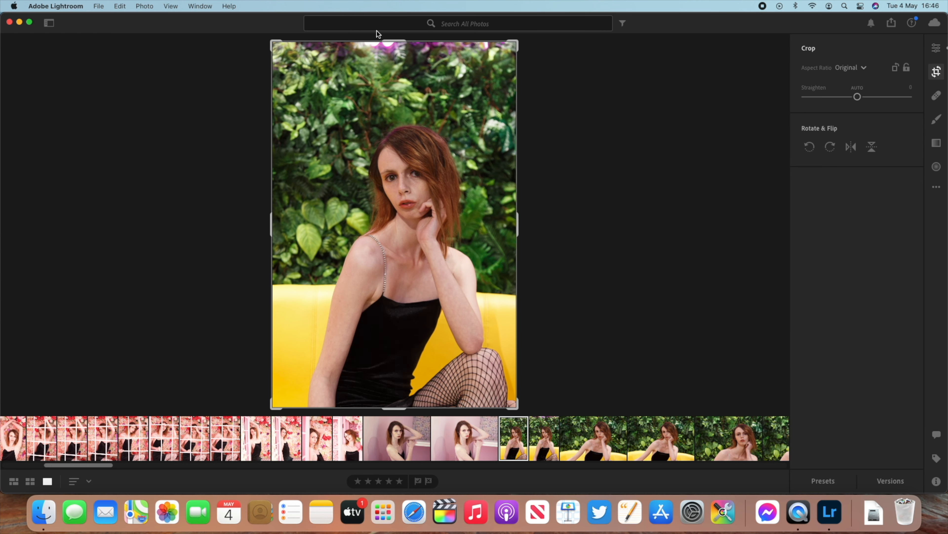
left_click_drag(390, 42, 390, 50)
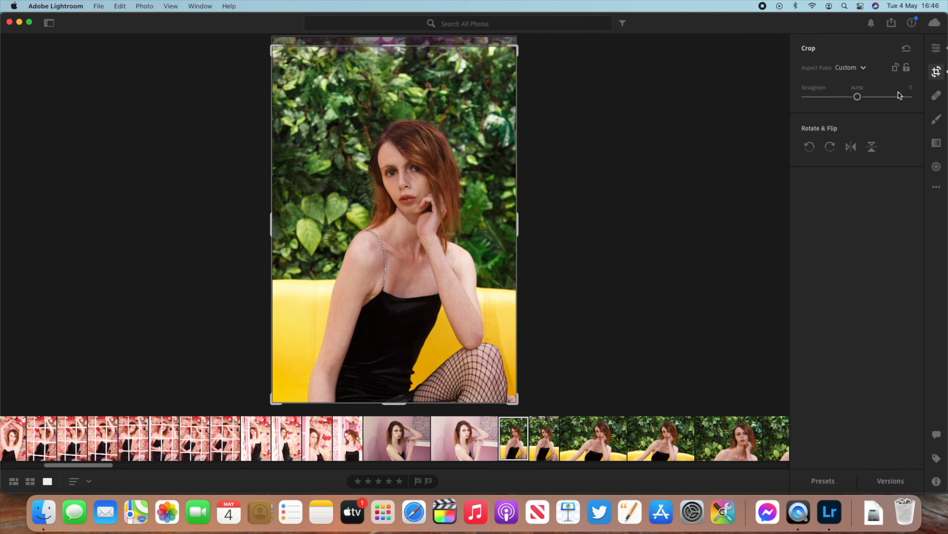
left_click(937, 49)
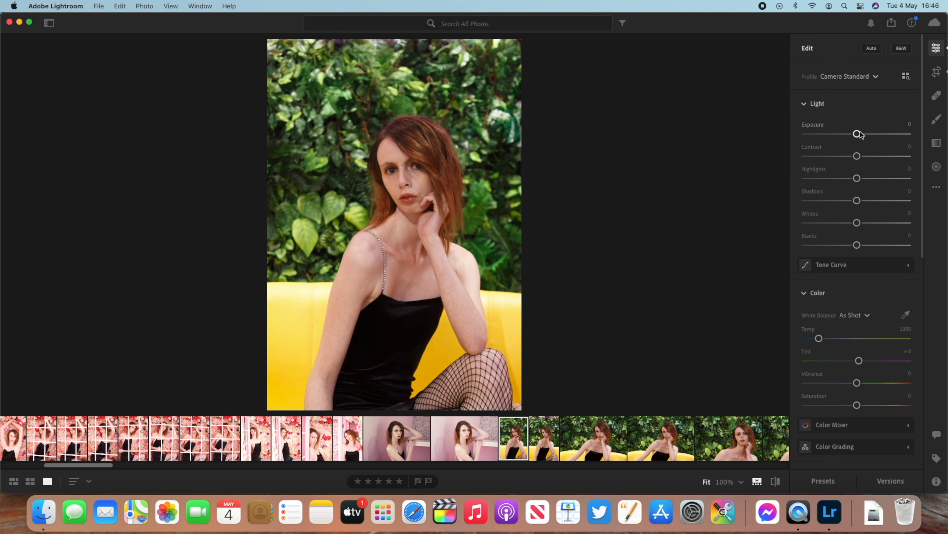
Set the sofa portrait's contrast to +39, shadows to +39 and color temperature to 3167.
left_click_drag(858, 157, 879, 157)
left_click_drag(857, 200, 885, 206)
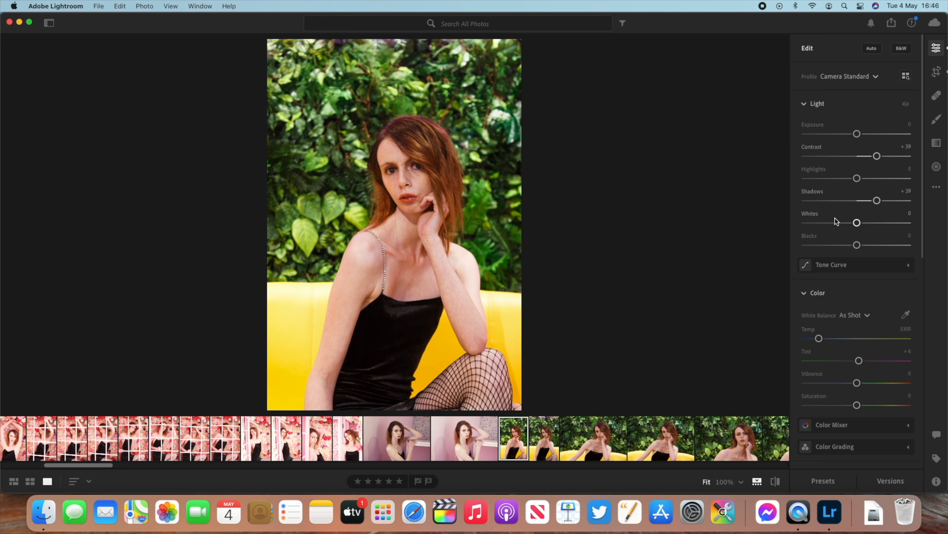
left_click(826, 103)
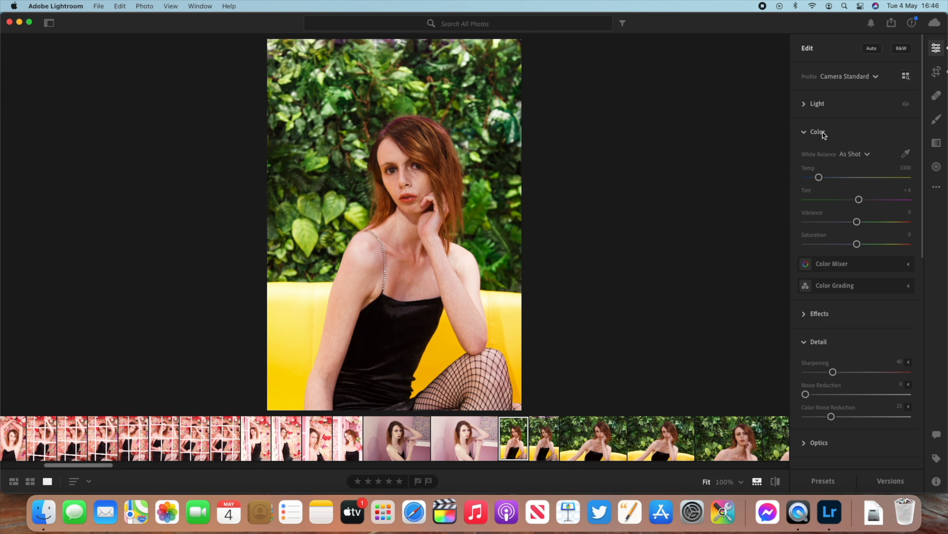
left_click_drag(819, 177, 820, 179)
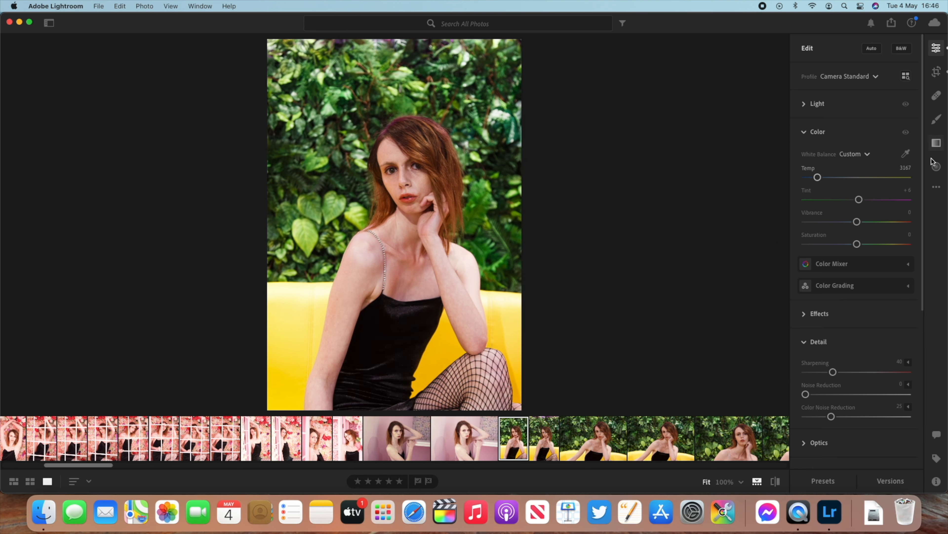
Draw a Radial Gradient around the woman's head and adjust its oval to enclose the face and hair.
left_click(937, 166)
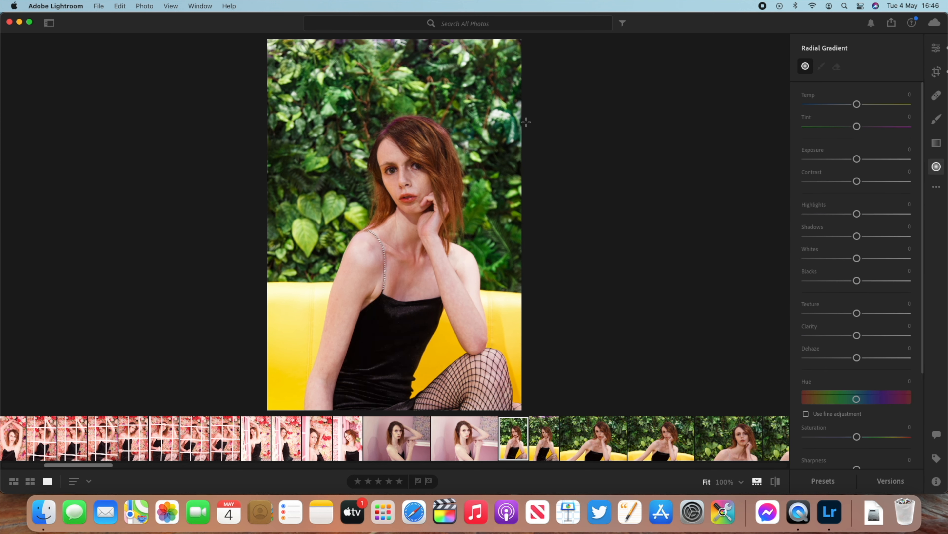
mouse_move(415, 128)
left_mouse_down()
mouse_move(381, 156)
mouse_move(412, 169)
mouse_move(411, 217)
left_mouse_up()
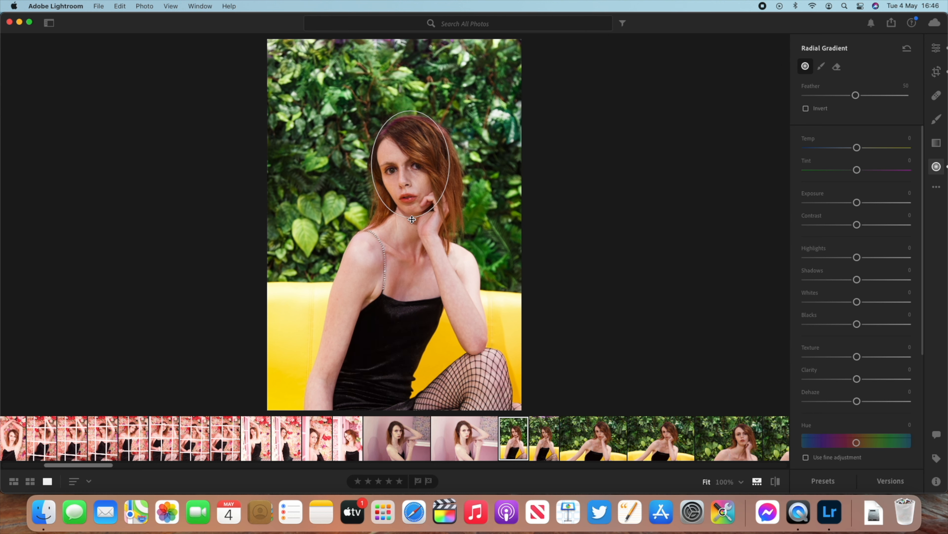
left_click_drag(414, 167, 365, 170)
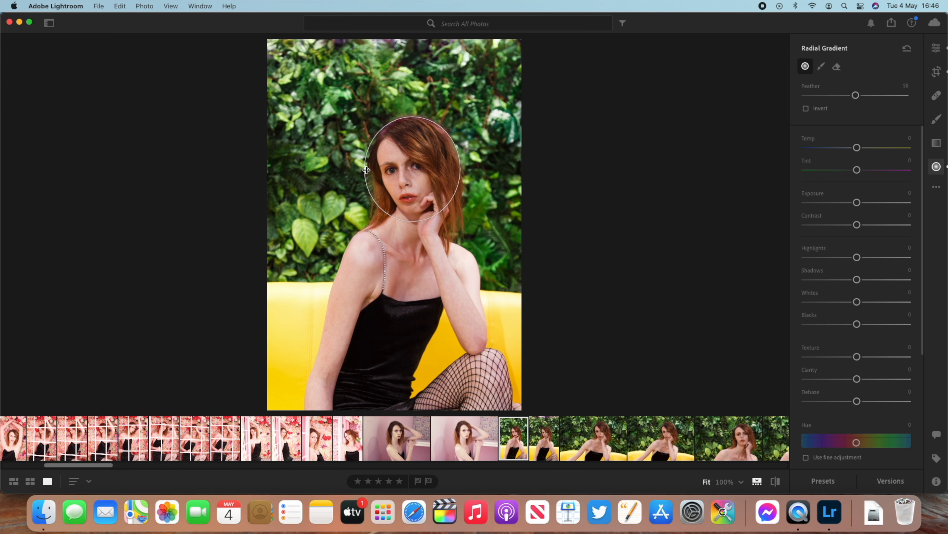
left_click_drag(415, 116, 412, 112)
left_click_drag(446, 206, 452, 210)
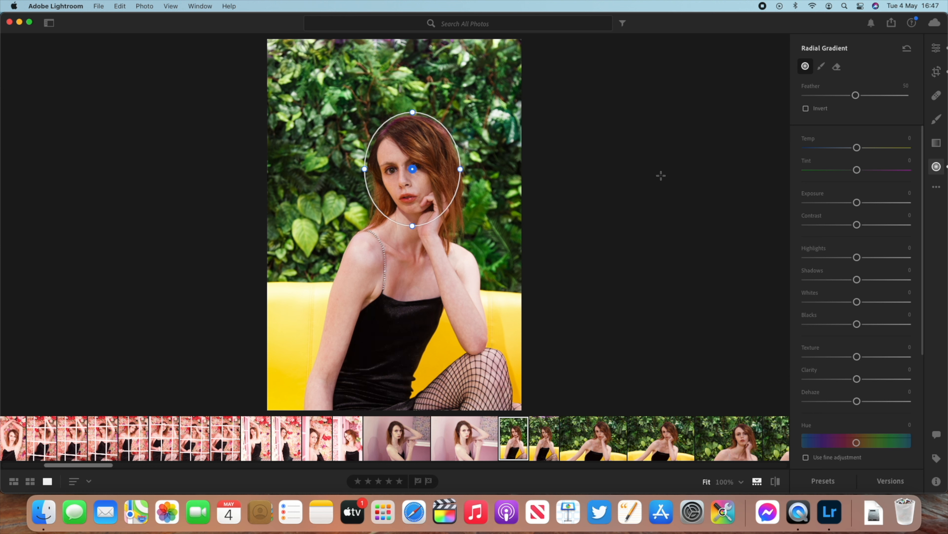
Invert the radial gradient and set its temperature to −20 to cool the area outside the oval.
left_click(824, 111)
mouse_move(858, 148)
left_mouse_down()
mouse_move(797, 153)
mouse_move(870, 155)
left_mouse_up()
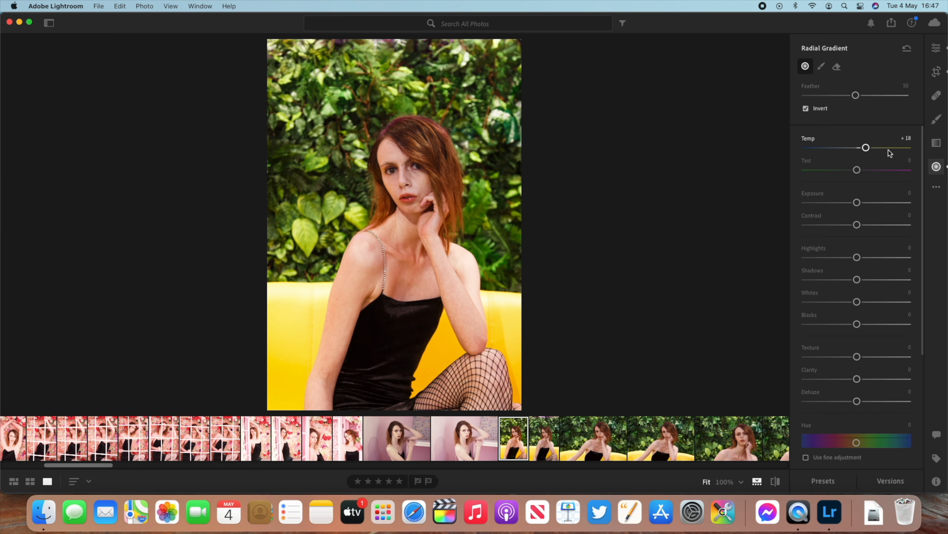
scroll(900, 148, "down", 1)
mouse_move(866, 143)
left_mouse_down()
mouse_move(911, 143)
mouse_move(912, 158)
mouse_move(864, 162)
mouse_move(879, 145)
mouse_move(909, 145)
mouse_move(853, 150)
left_mouse_up()
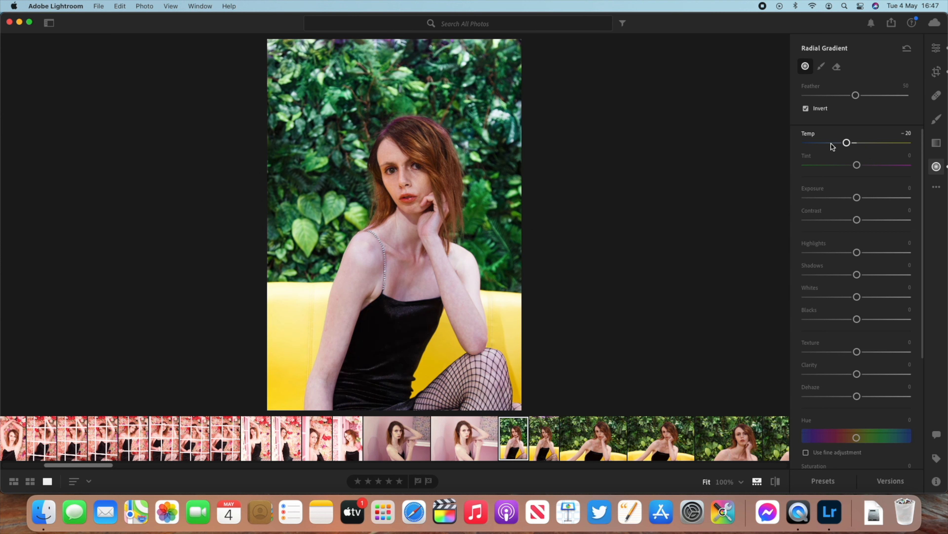
Set the whole photo's vibrance to +15 and saturation to −1.
left_click(938, 47)
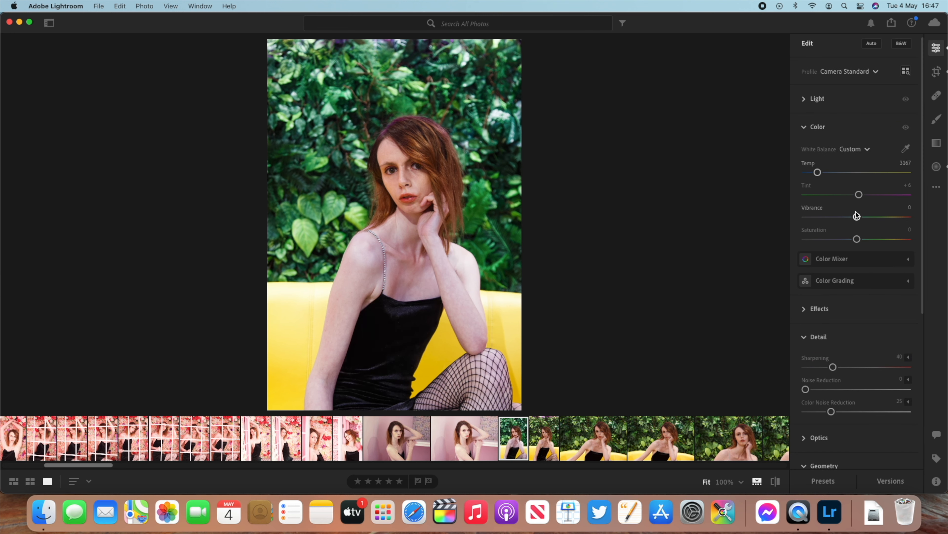
left_click(865, 217)
left_click_drag(890, 221, 861, 258)
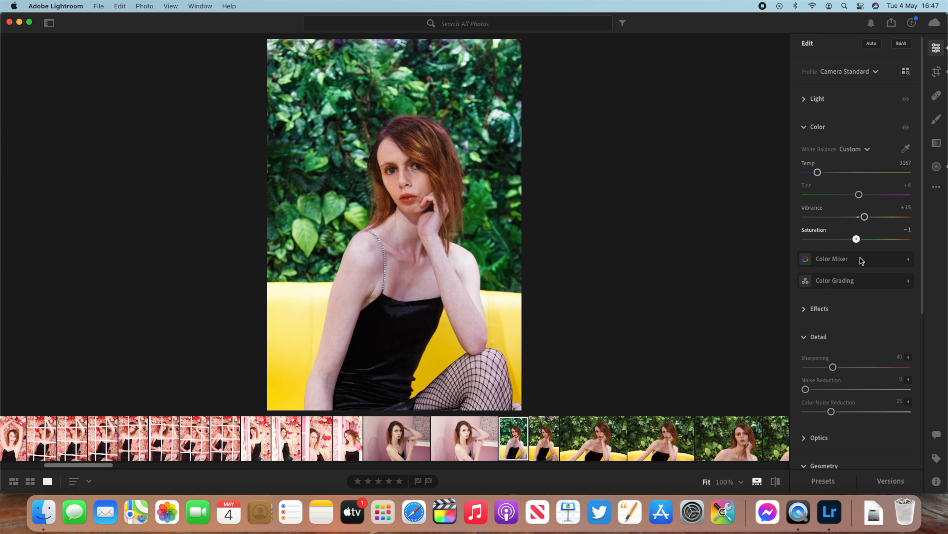
left_click(823, 127)
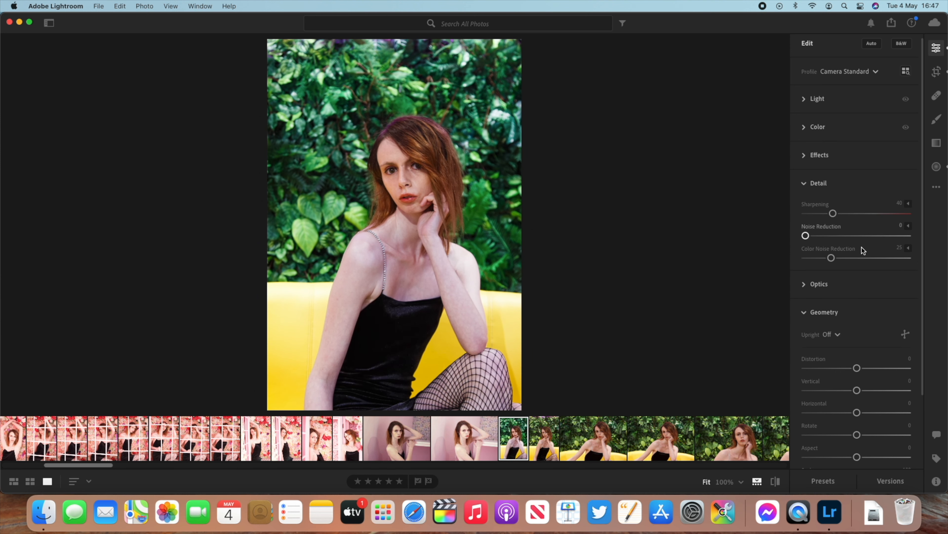
Set the sofa portrait's texture to +35 and sharpening to 62.
left_click(834, 154)
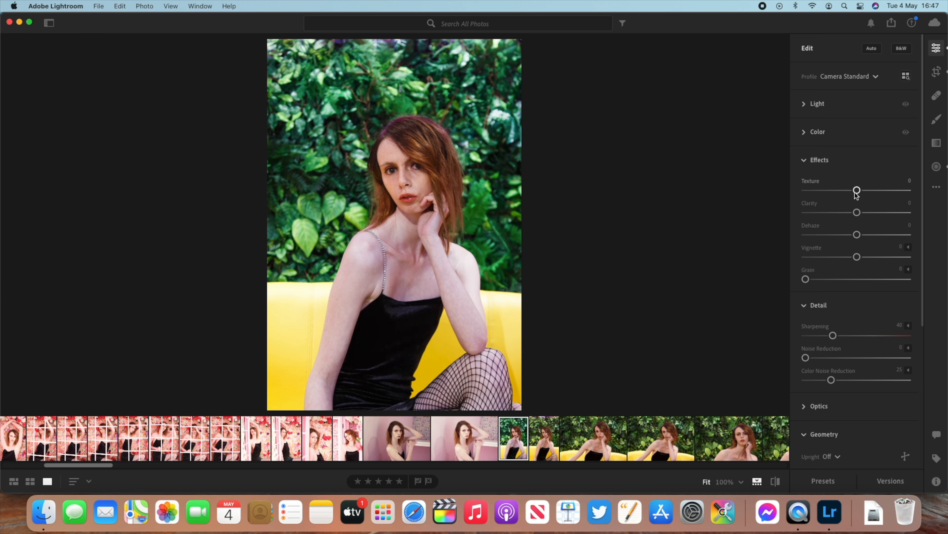
mouse_move(859, 191)
left_mouse_down()
mouse_move(897, 191)
mouse_move(867, 194)
mouse_move(876, 197)
left_mouse_up()
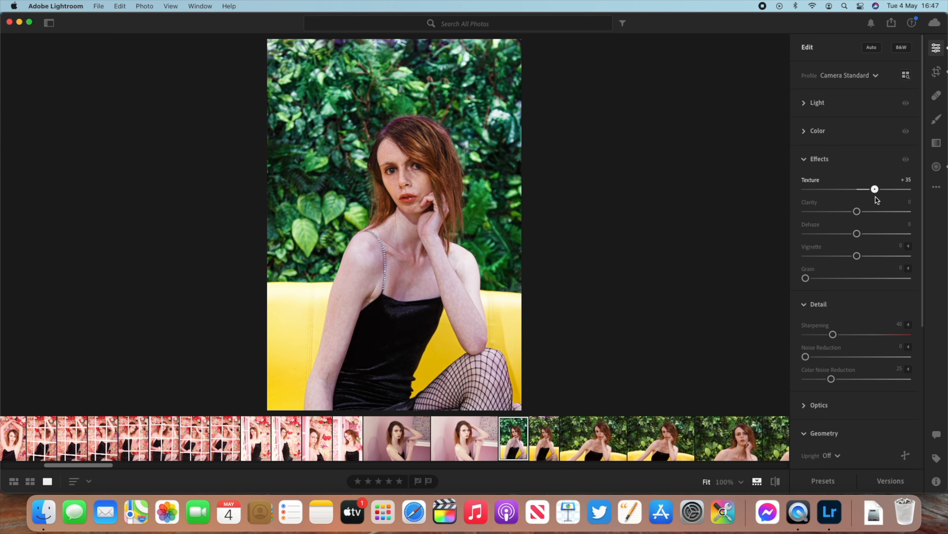
left_click(810, 159)
left_click_drag(841, 219, 836, 219)
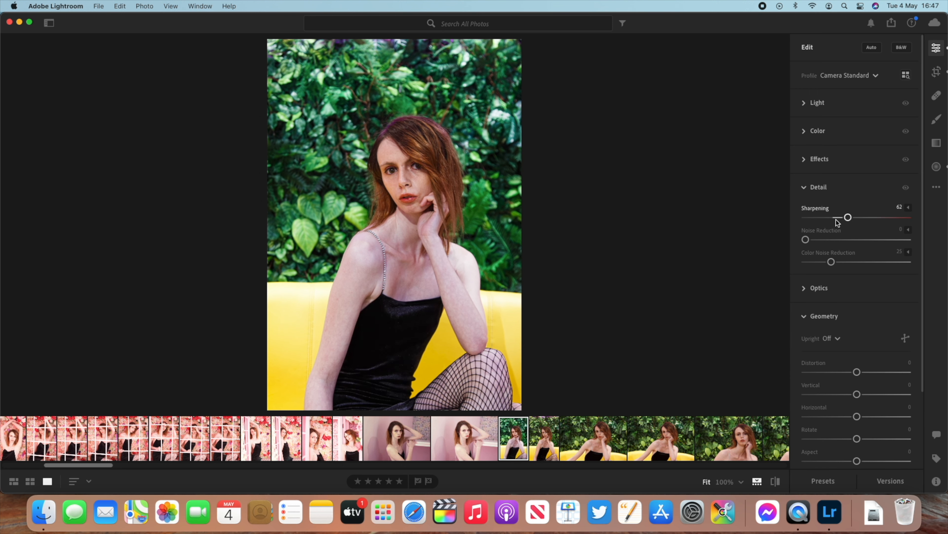
left_click(825, 193)
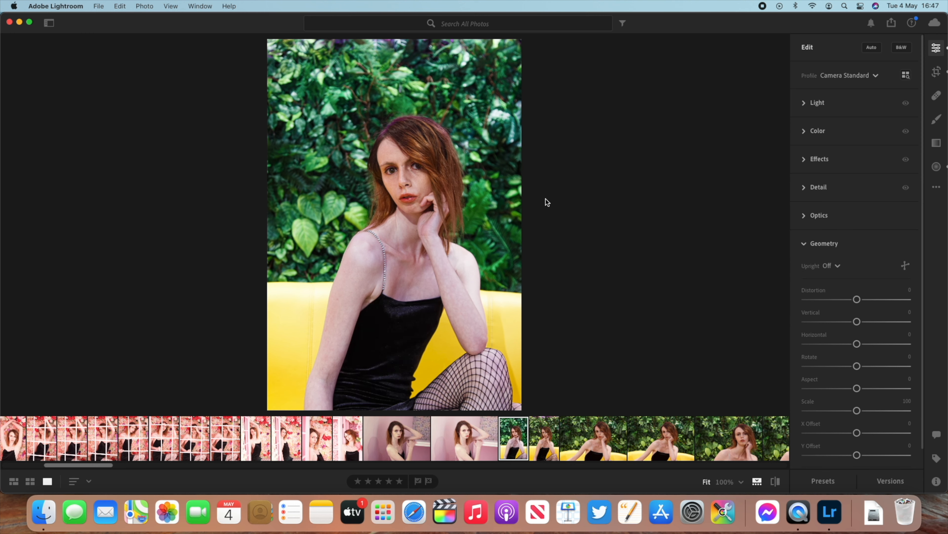
Browse the filmstrip and preview several flower-wall portraits, including the ones shot through the white window frame.
scroll(581, 450, "right", 10)
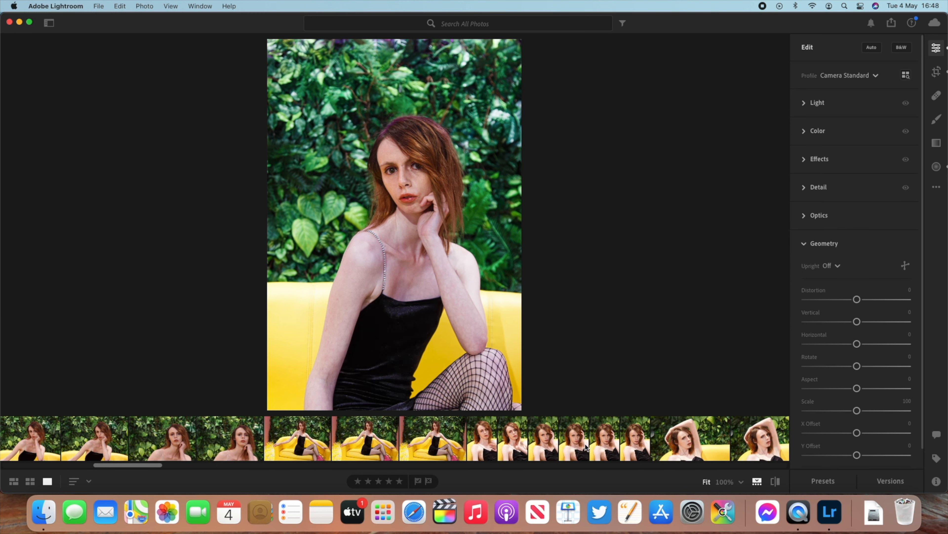
scroll(586, 447, "left", 4)
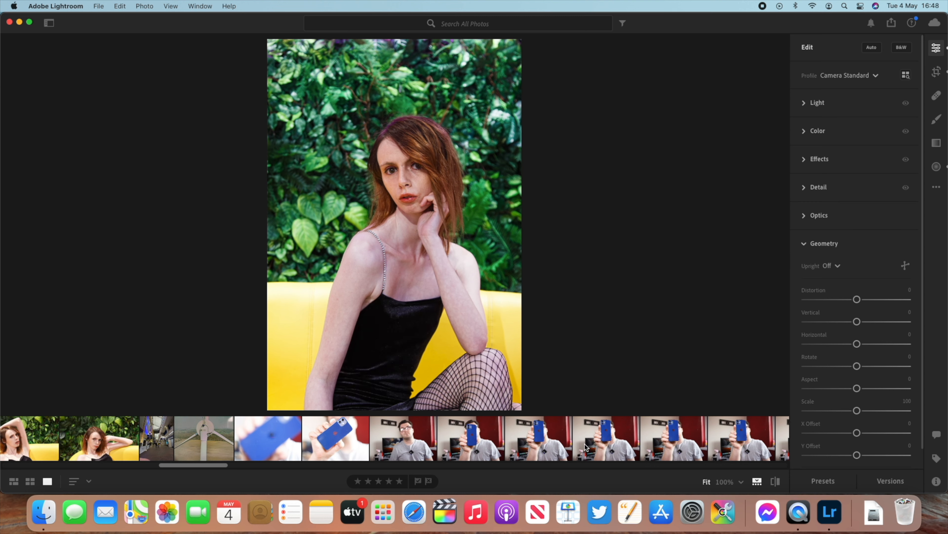
scroll(586, 448, "left", 15)
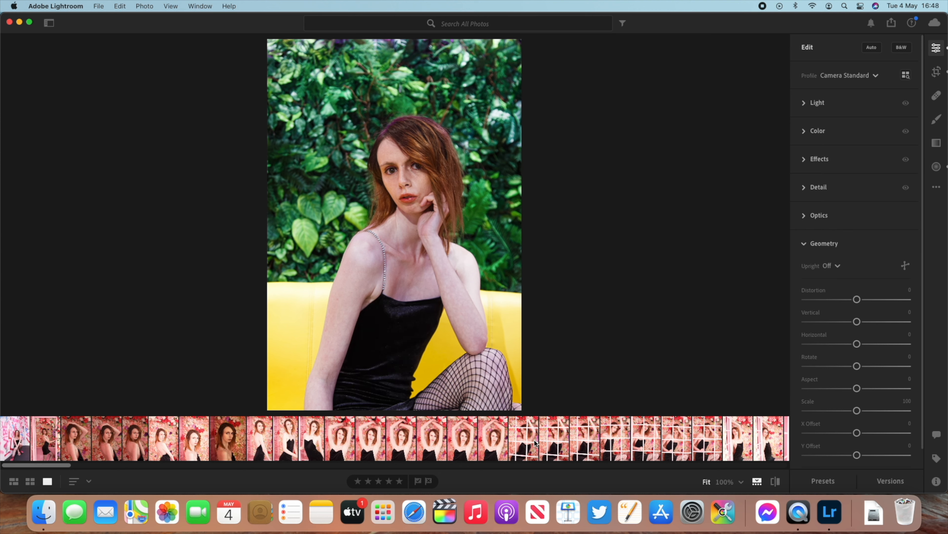
left_click(526, 441)
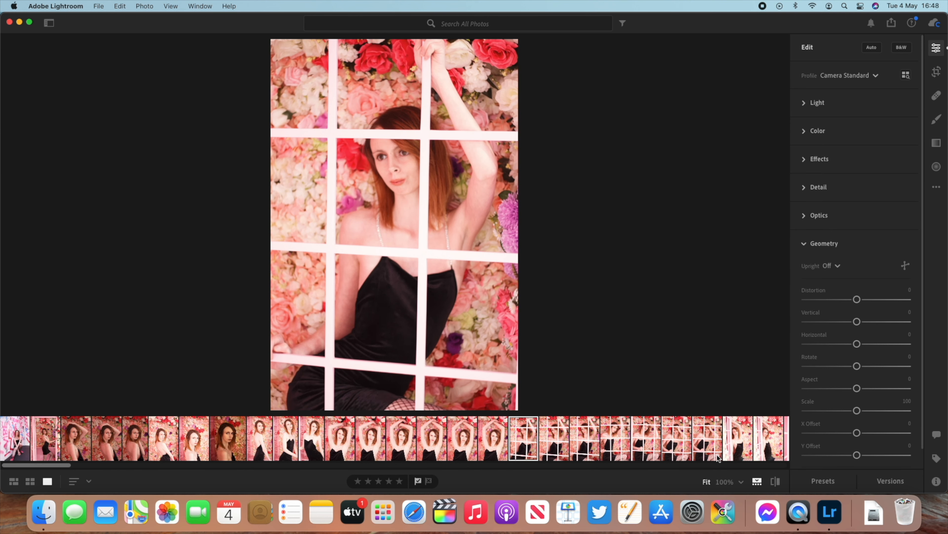
left_click(731, 458)
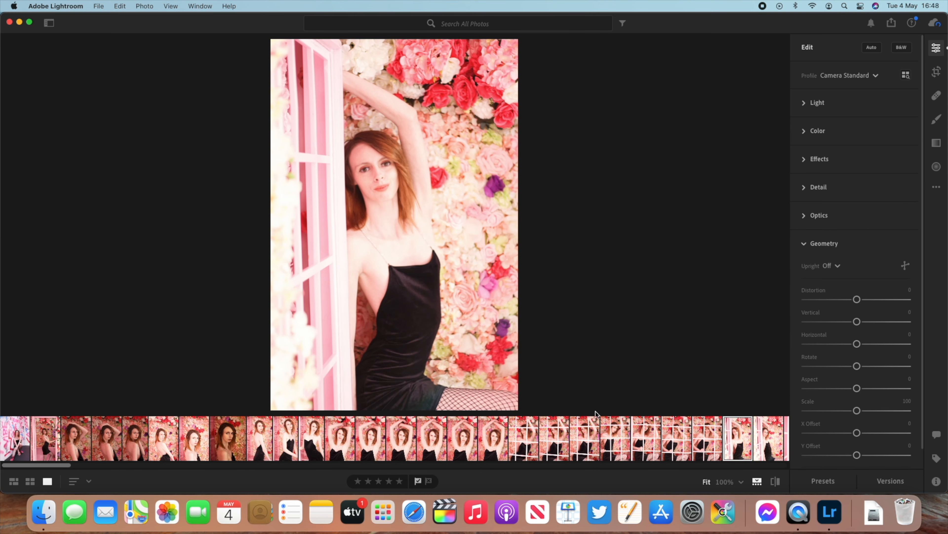
left_click(587, 435)
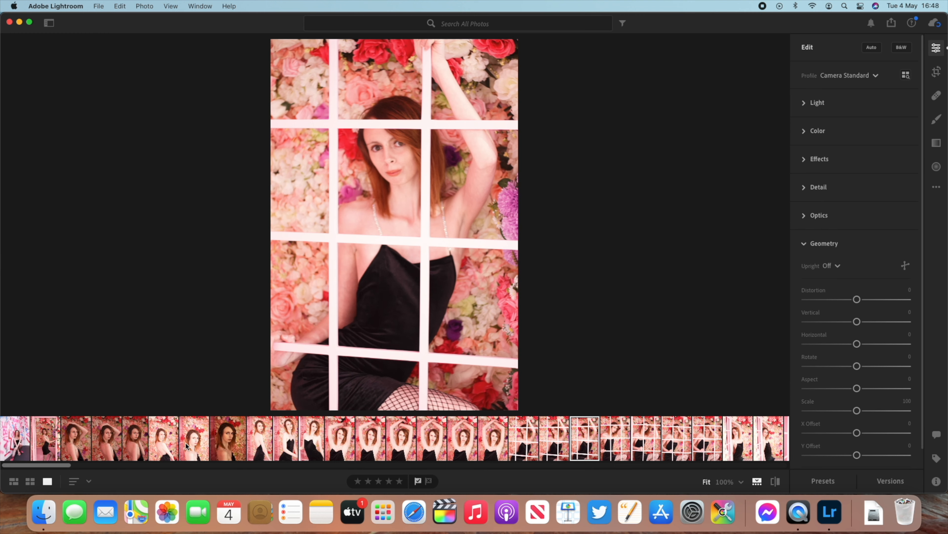
Open the pink doorway portrait and set its exposure to +0.18 and contrast to +46.
left_click(54, 441)
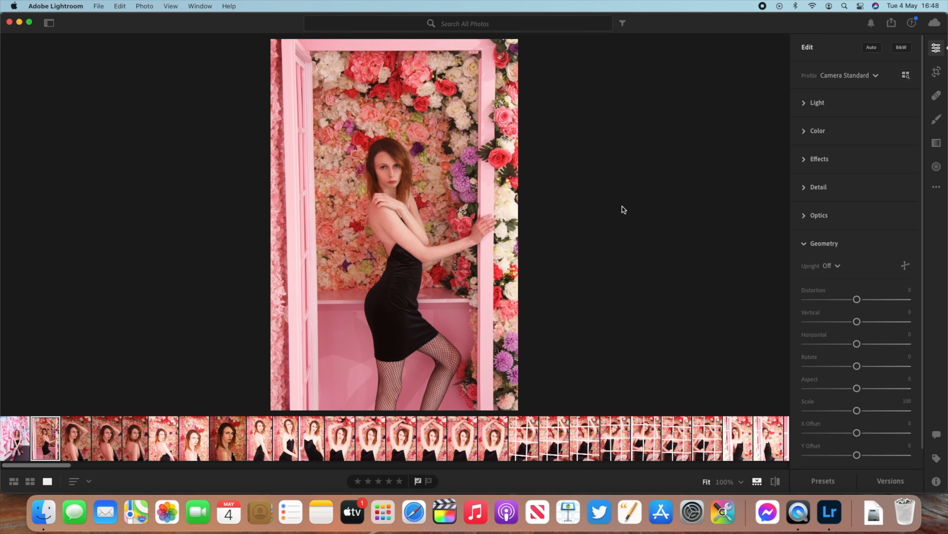
left_click(817, 104)
left_click_drag(857, 156, 859, 134)
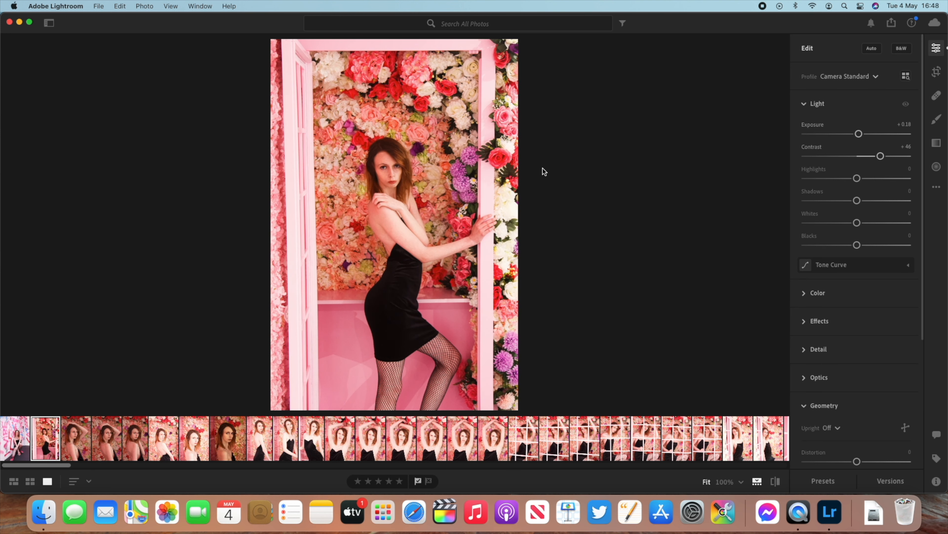
Try a freeform crop that trims the lower part of the doorway portrait, and restore the full frame.
left_click(936, 72)
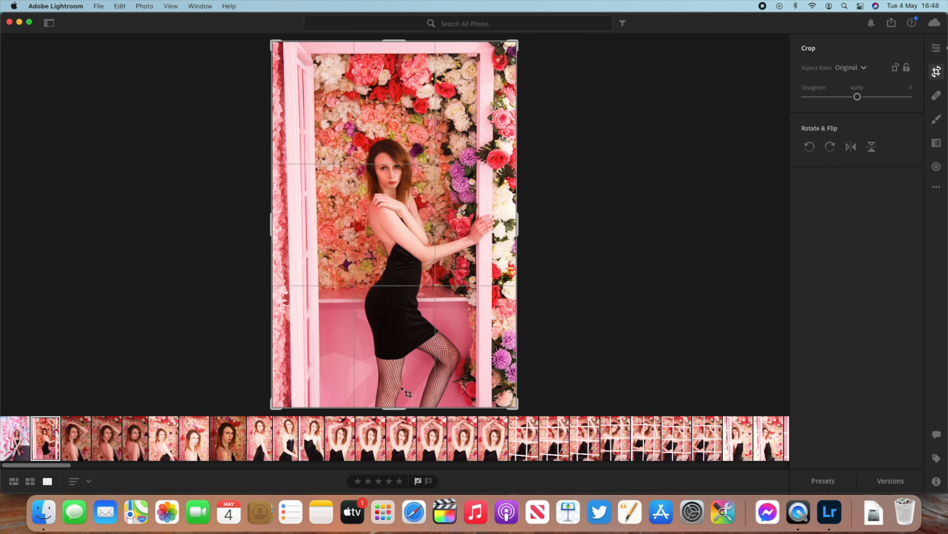
left_click_drag(388, 407, 390, 349)
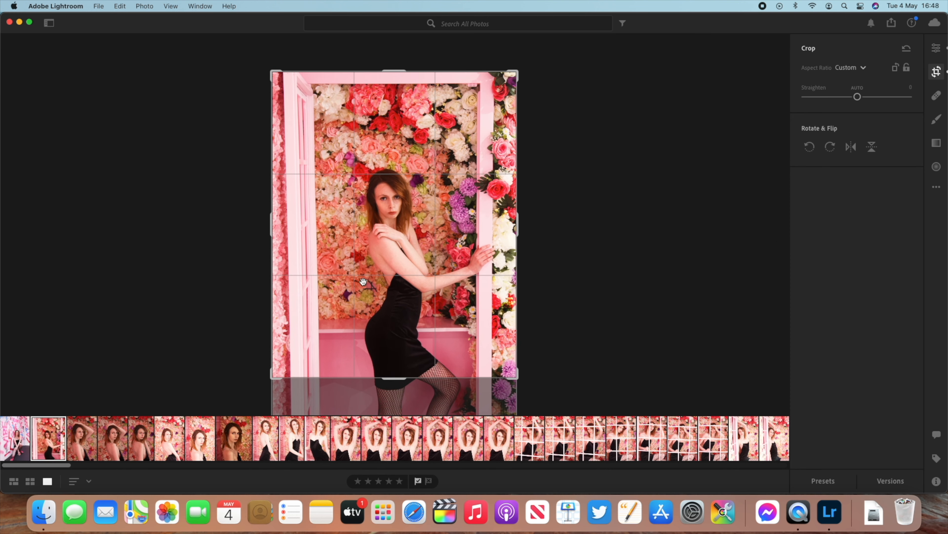
mouse_move(272, 232)
left_mouse_down()
mouse_move(291, 232)
mouse_move(272, 231)
left_mouse_up()
left_click_drag(395, 378, 392, 429)
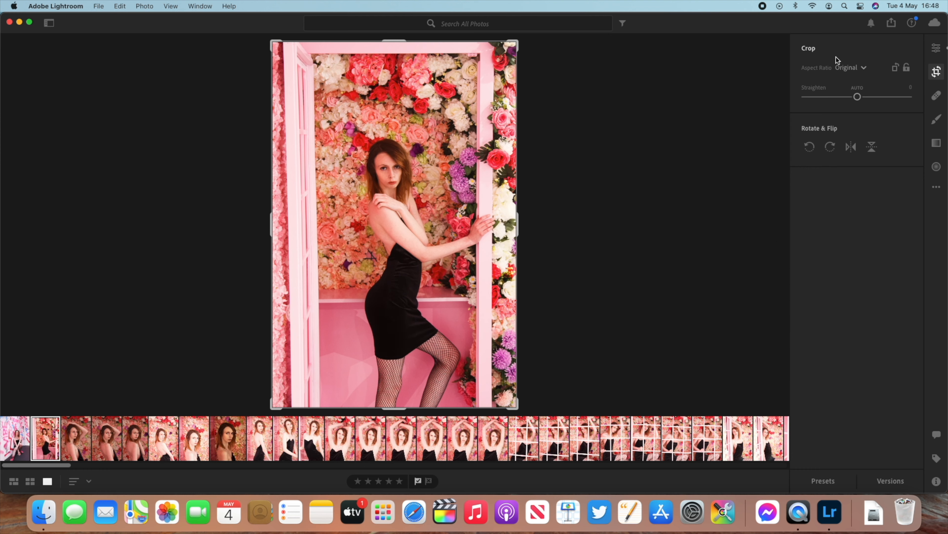
Crop the doorway portrait to a 1 x 1 aspect ratio, shifting the photo slightly upward within the frame.
left_click(855, 68)
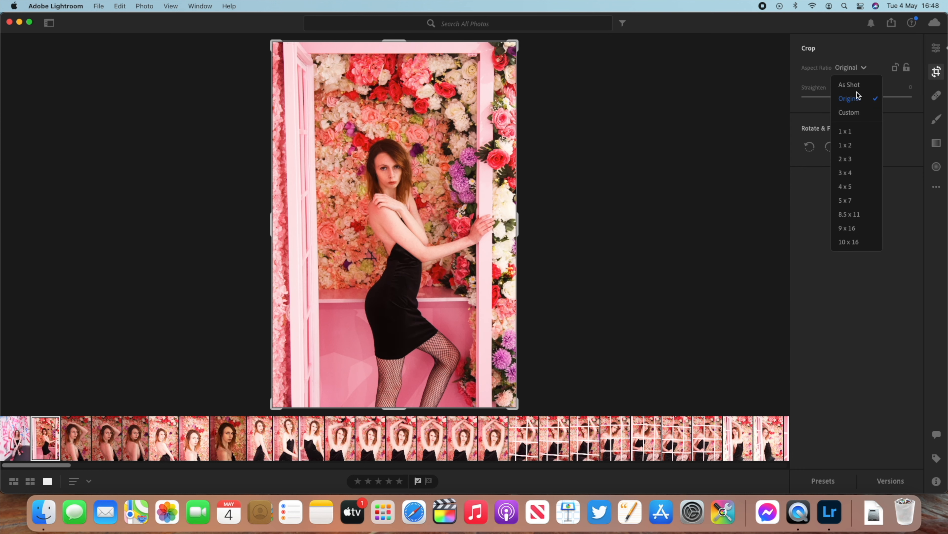
left_click(864, 131)
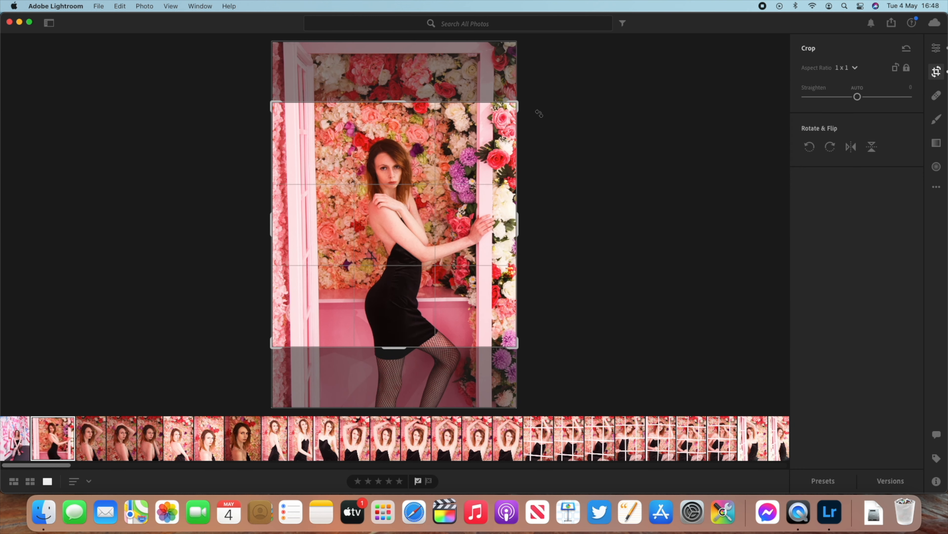
left_click_drag(409, 246, 410, 233)
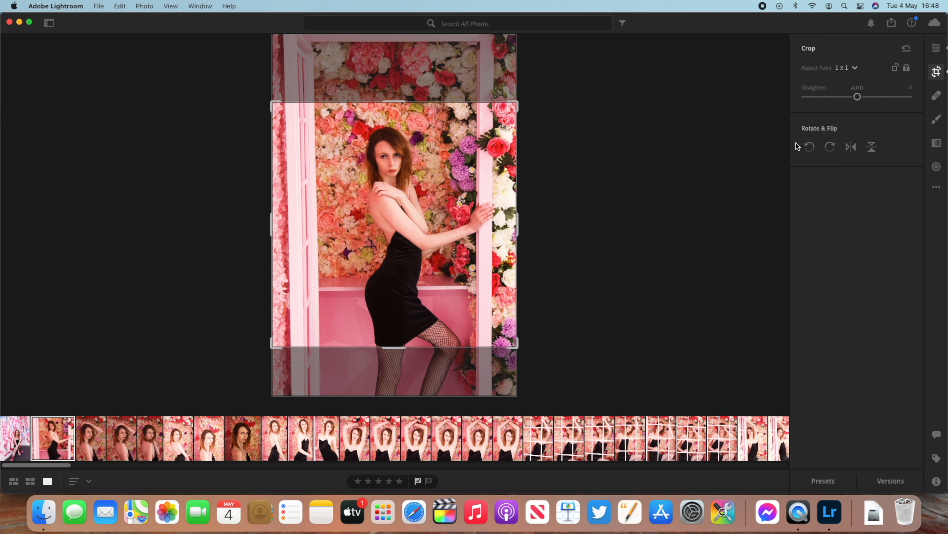
left_click(848, 69)
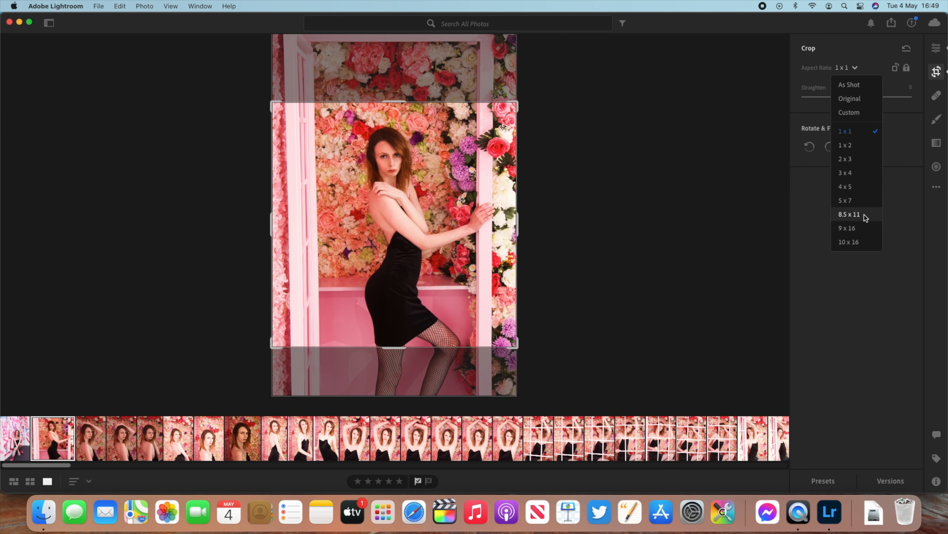
left_click(815, 227)
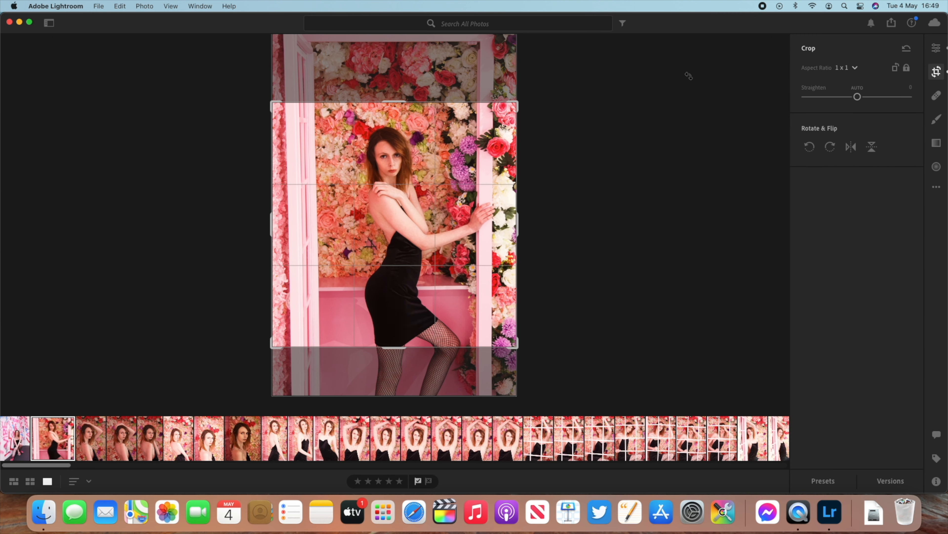
left_click(934, 48)
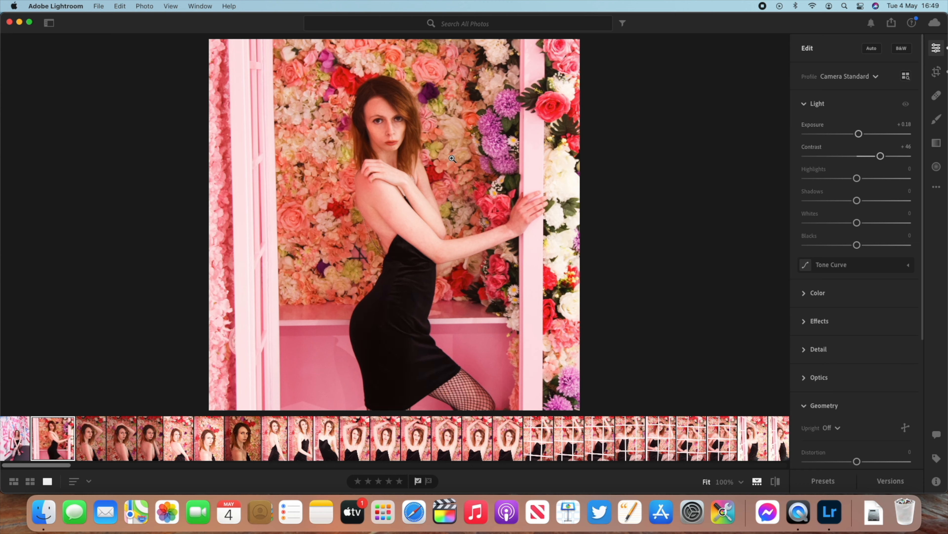
Draw a Radial Gradient around the woman's head and shift the oval so it is centred on her face and hair.
left_click_drag(391, 122, 441, 219)
left_click(937, 166)
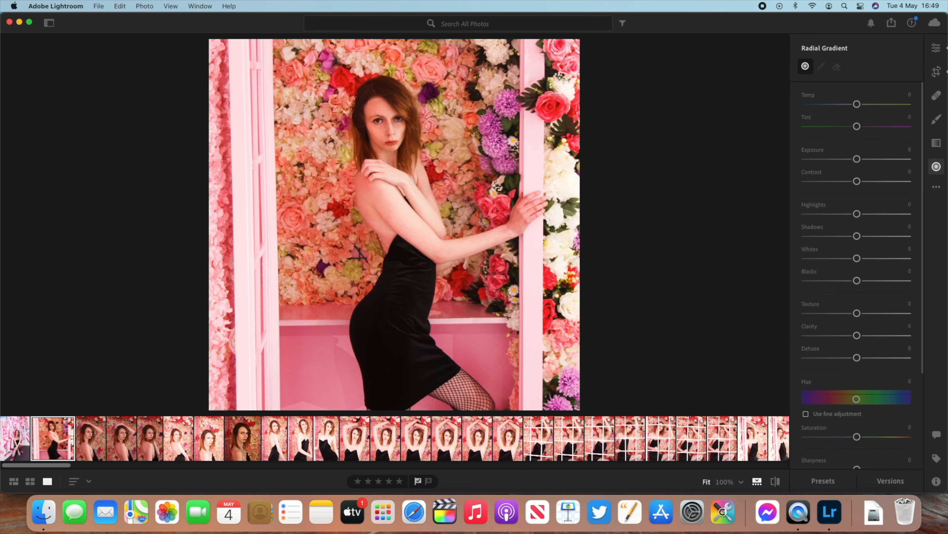
left_click_drag(379, 120, 378, 170)
mouse_move(377, 123)
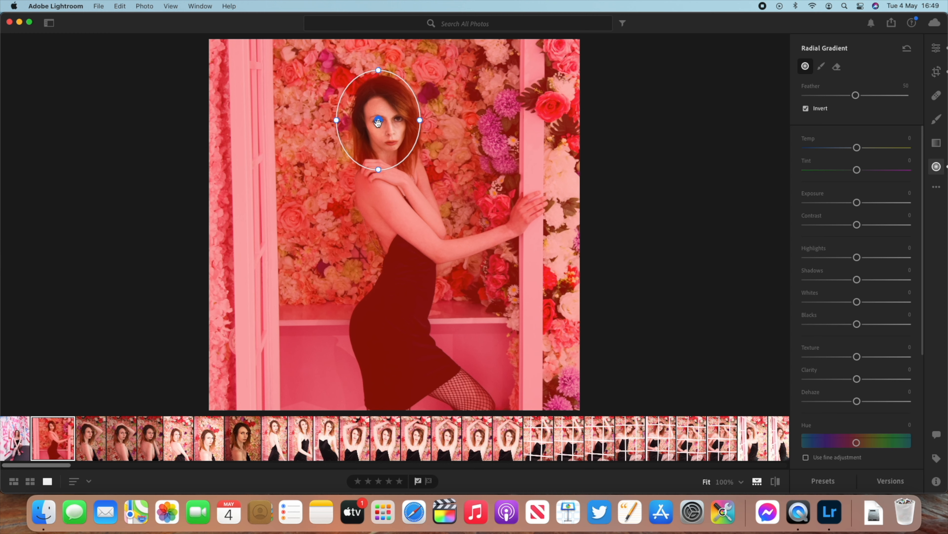
left_click_drag(378, 122, 386, 125)
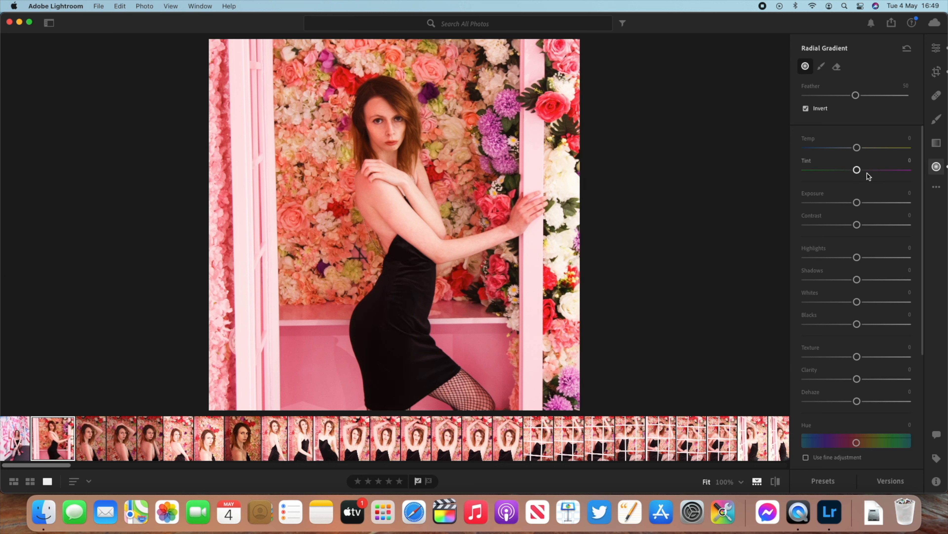
Turn off the radial gradient's inversion and set its exposure to +0.04 and contrast to +11.
mouse_move(858, 202)
left_mouse_down()
mouse_move(887, 205)
mouse_move(858, 201)
left_mouse_up()
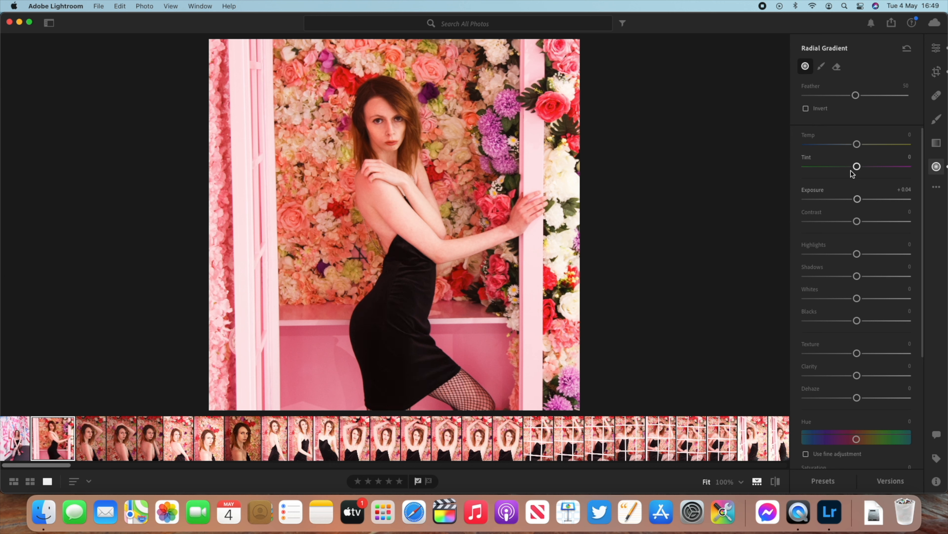
left_click(873, 222)
scroll(877, 225, "down", 1)
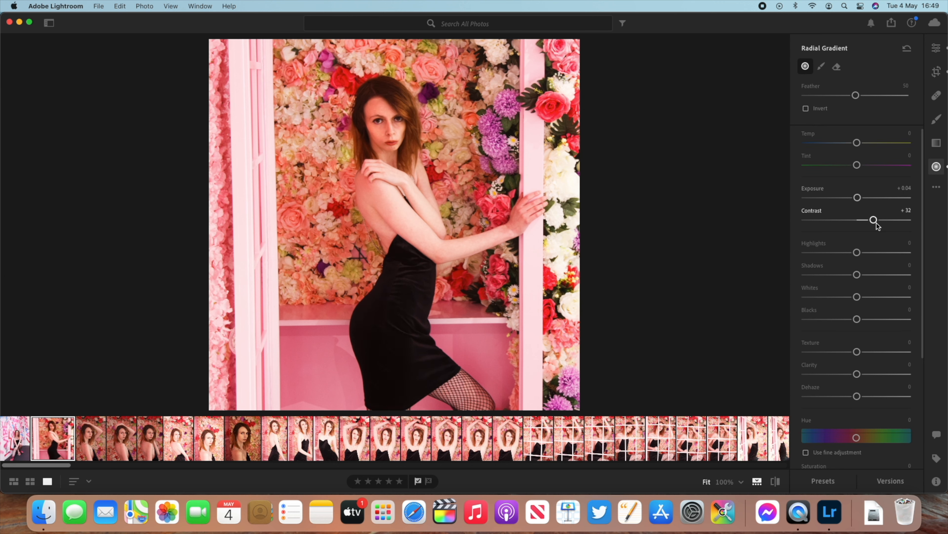
scroll(892, 221, "up", 1)
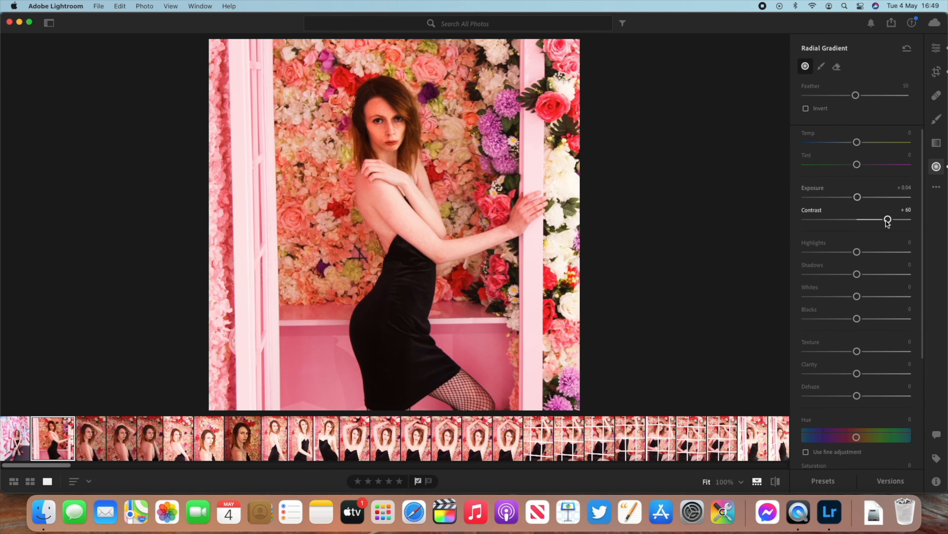
left_click(864, 221)
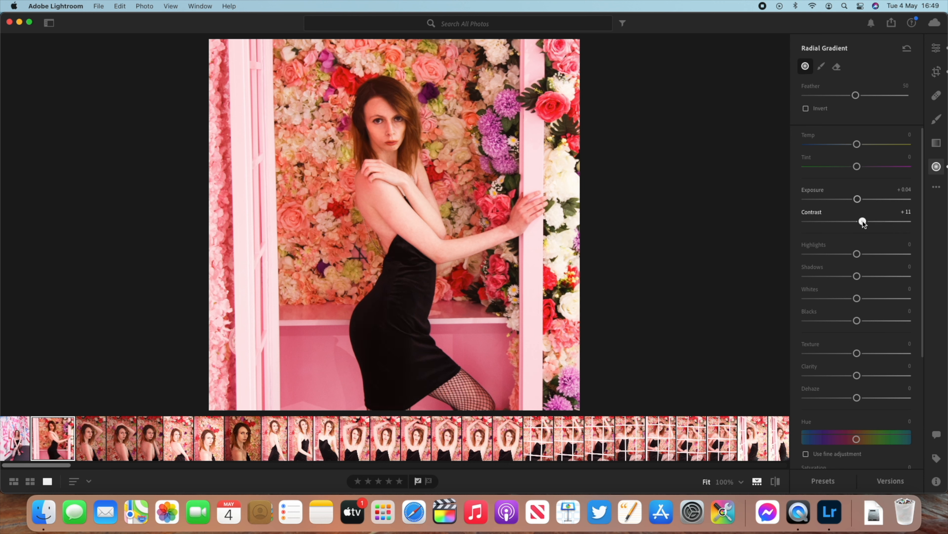
Set the radial gradient's exposure to +0.76, highlights to −49 and whites to −50 on the face.
left_click(883, 200)
mouse_move(883, 201)
left_mouse_down()
mouse_move(856, 200)
mouse_move(865, 201)
left_mouse_up()
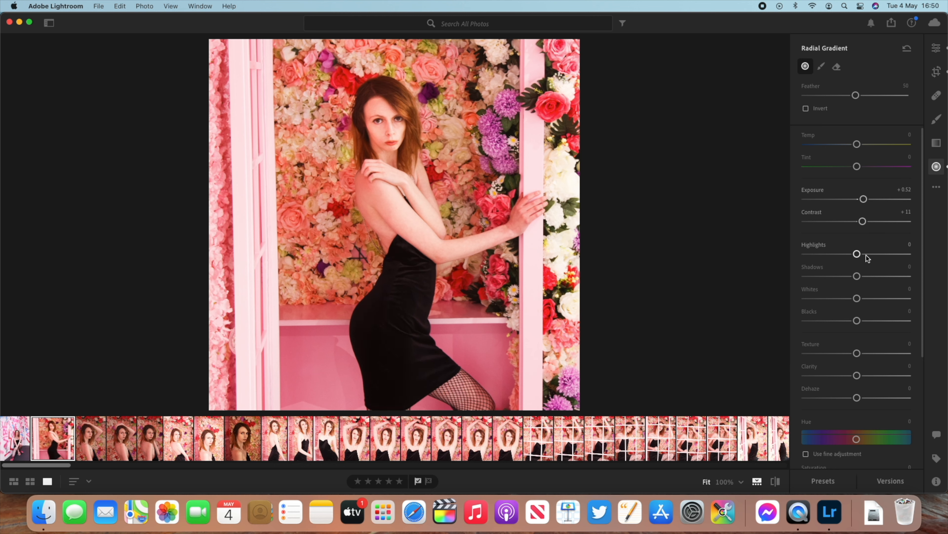
left_click_drag(856, 254, 832, 255)
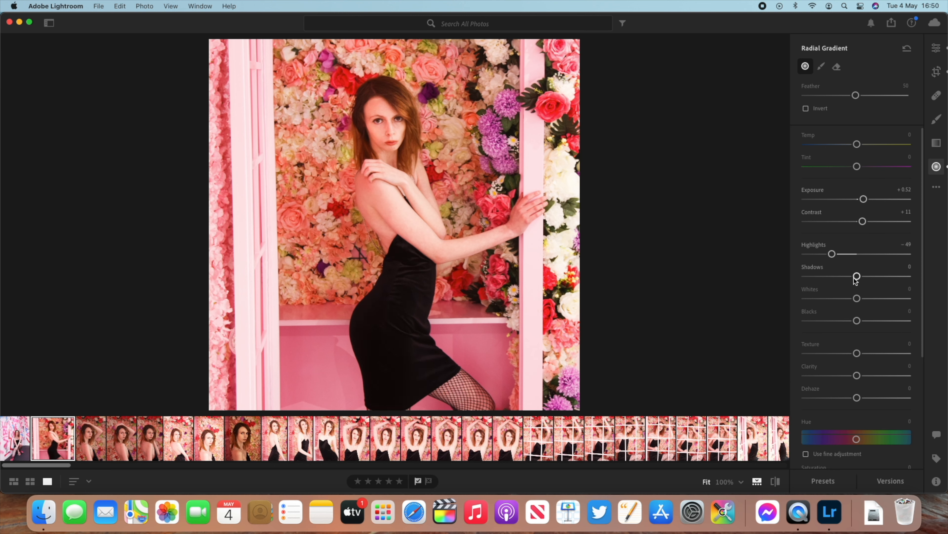
left_click_drag(857, 298, 831, 299)
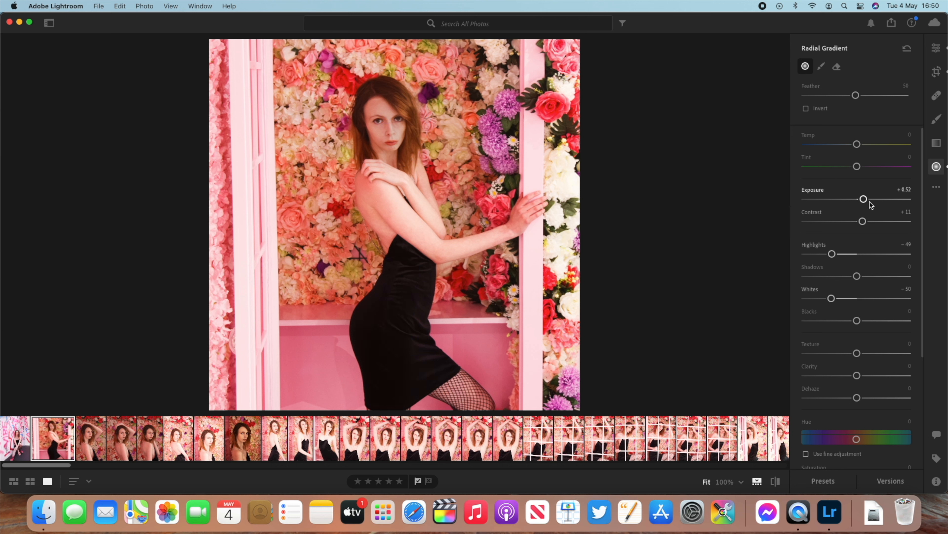
left_click_drag(867, 202, 870, 201)
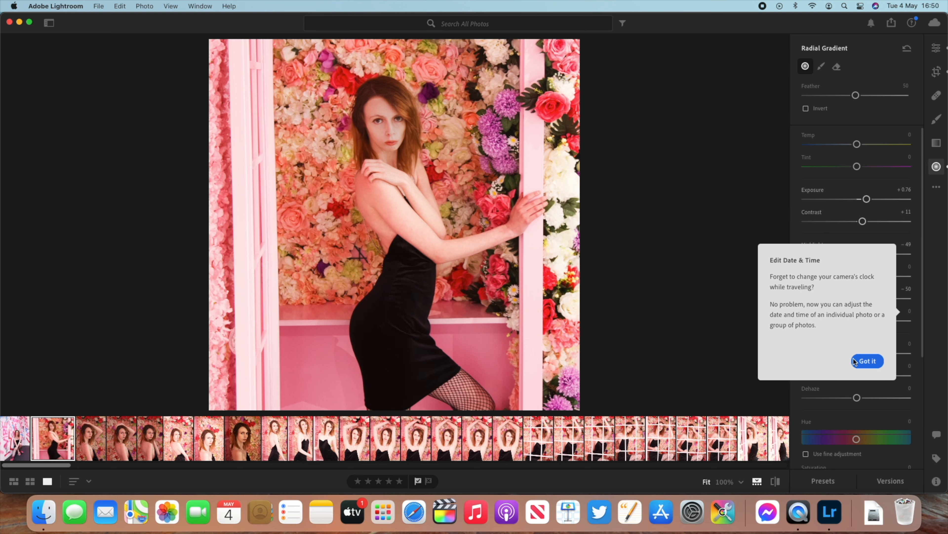
left_click(866, 362)
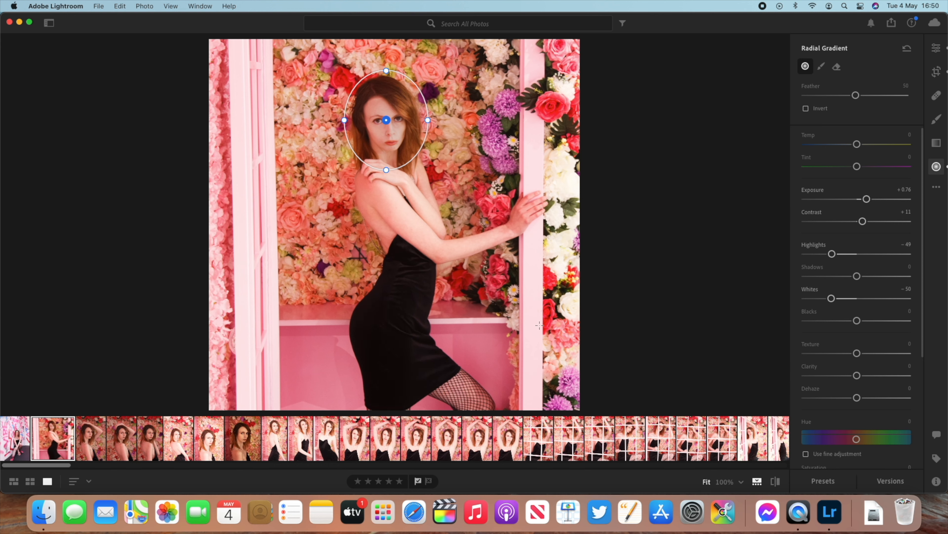
Open the overexposed portrait of the woman in the backless black dress and set its exposure to −1.27.
left_click(276, 439)
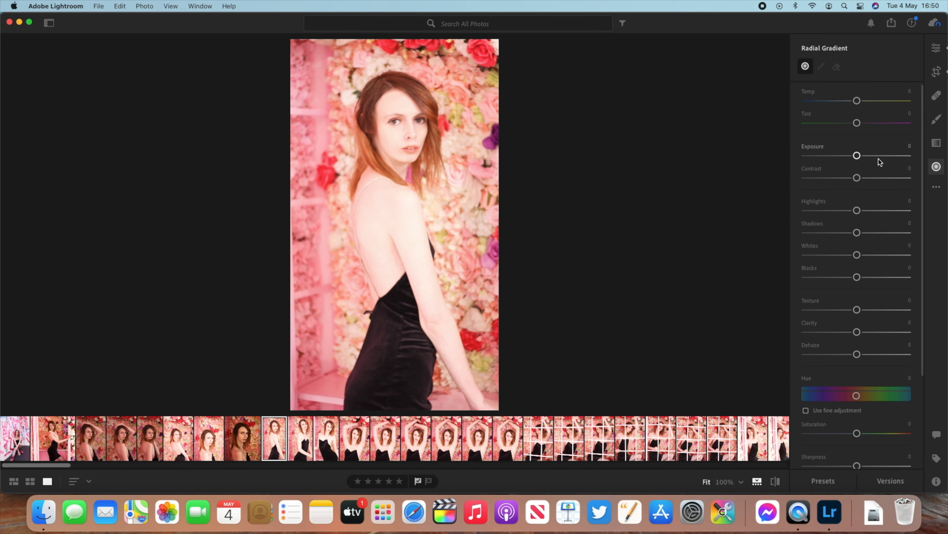
scroll(879, 161, "up", 1)
left_click(936, 48)
left_click_drag(857, 134, 844, 134)
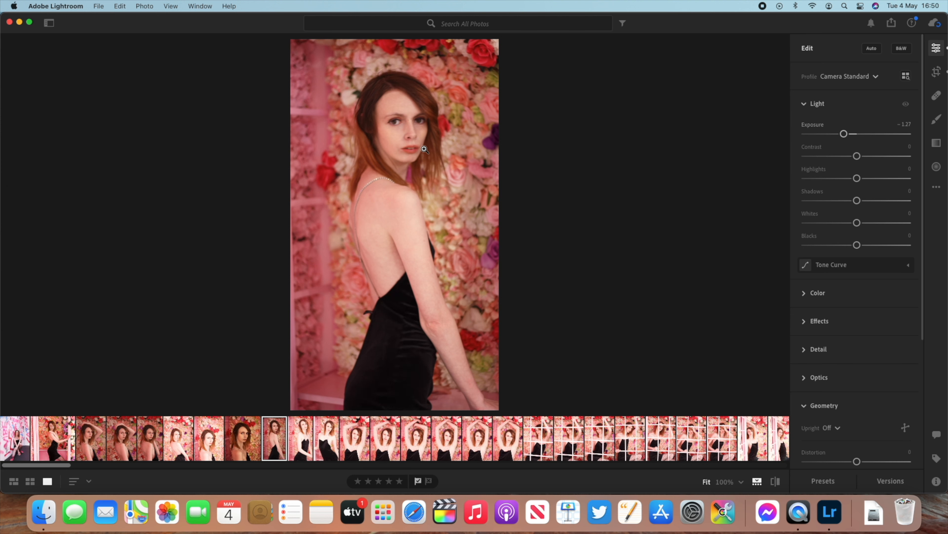
Examine the woman's face at 100% zoom and review the photo's camera and file information.
left_click(399, 124)
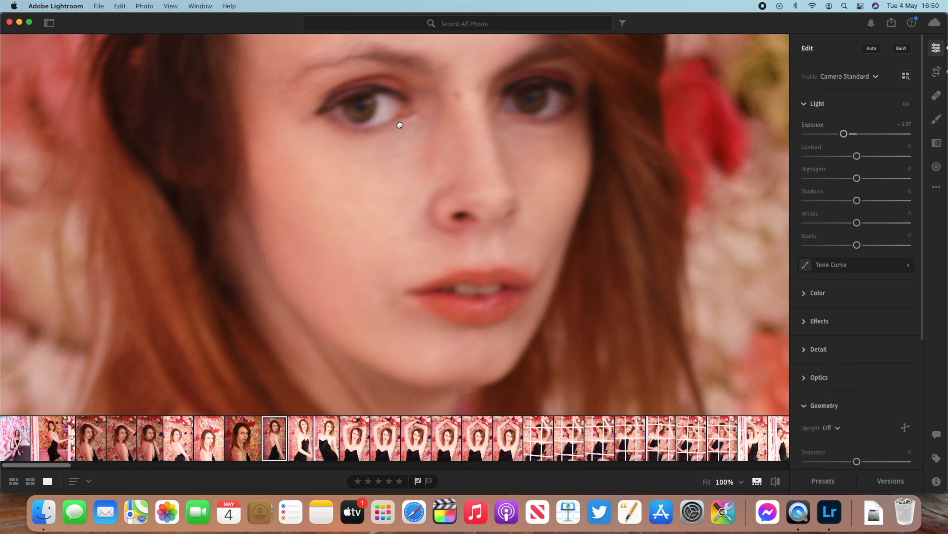
left_click(400, 125)
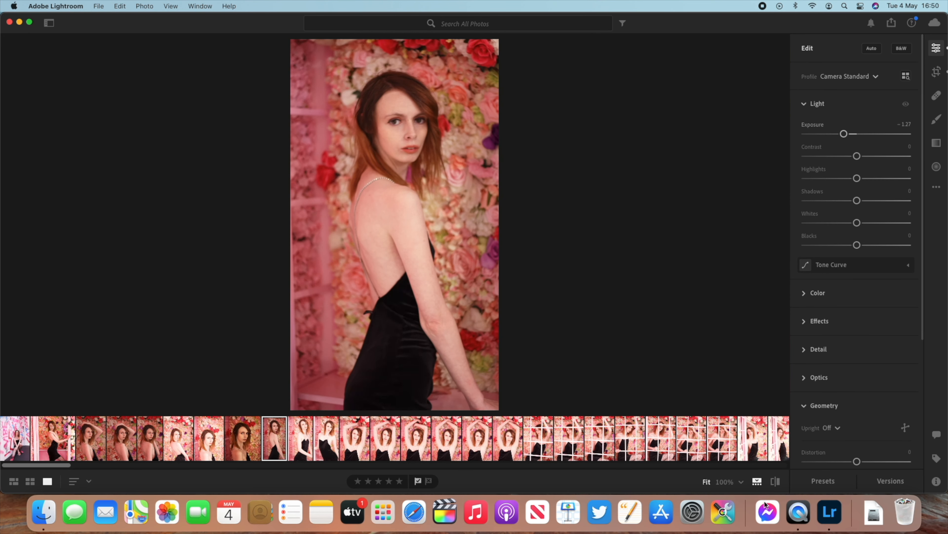
left_click(935, 482)
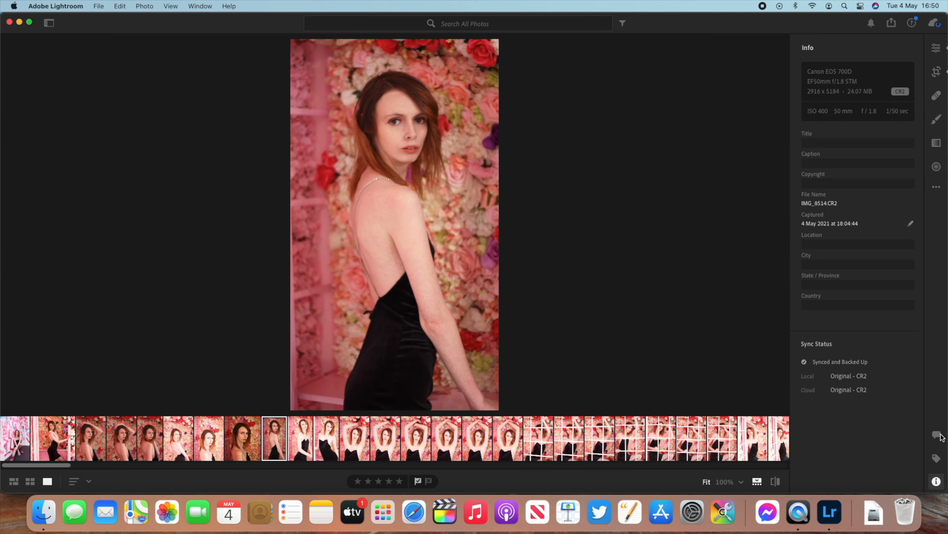
left_click(943, 486)
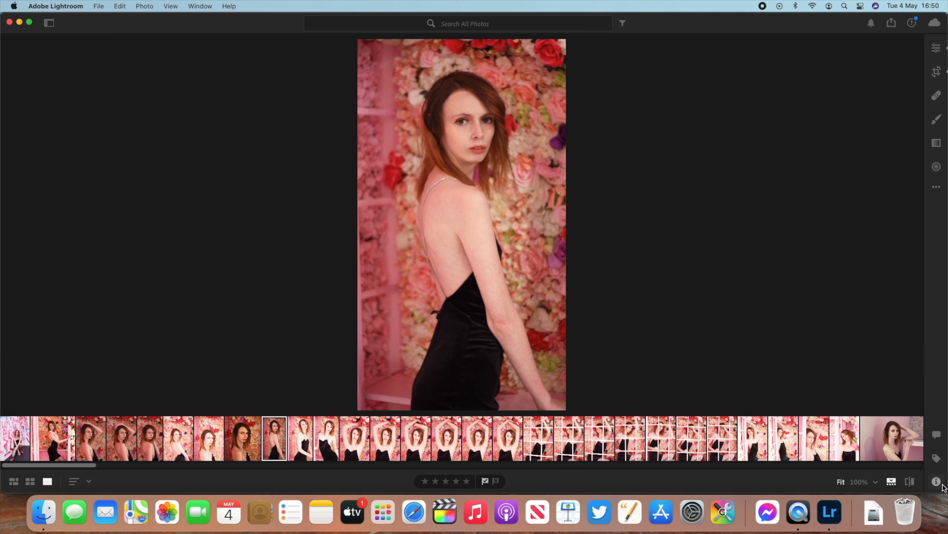